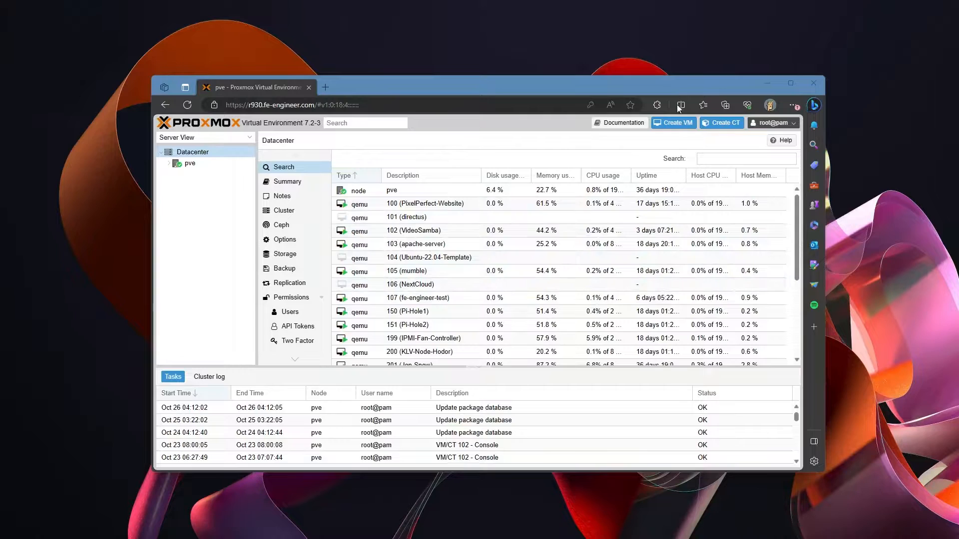
Step: Begin a new VM with ID 599, named test-ubuntu-vm, with Start at boot ticked
{"action": "left_click", "coordinate": [673, 124]}
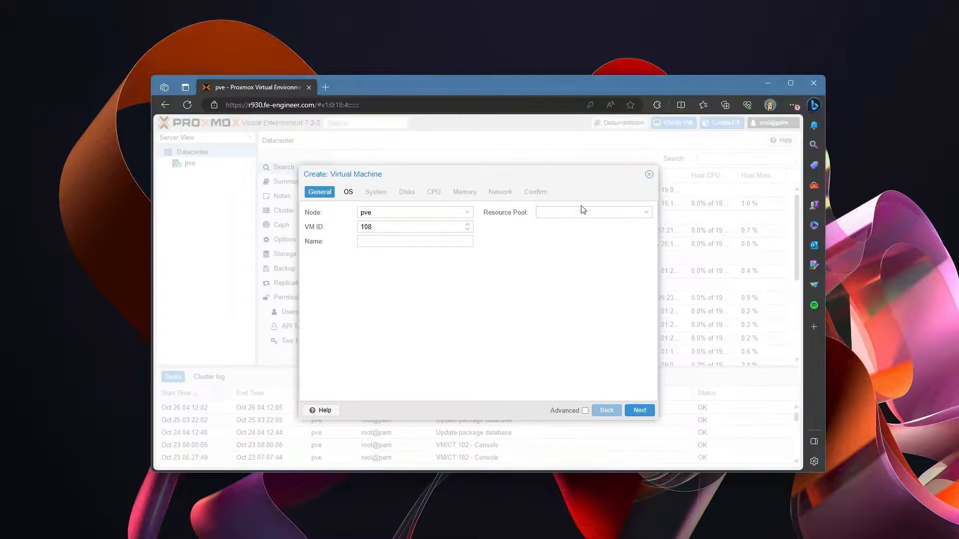
{"action": "left_click", "coordinate": [378, 225]}
{"action": "key", "text": "BackSpace"}
{"action": "key", "text": "BackSpace"}
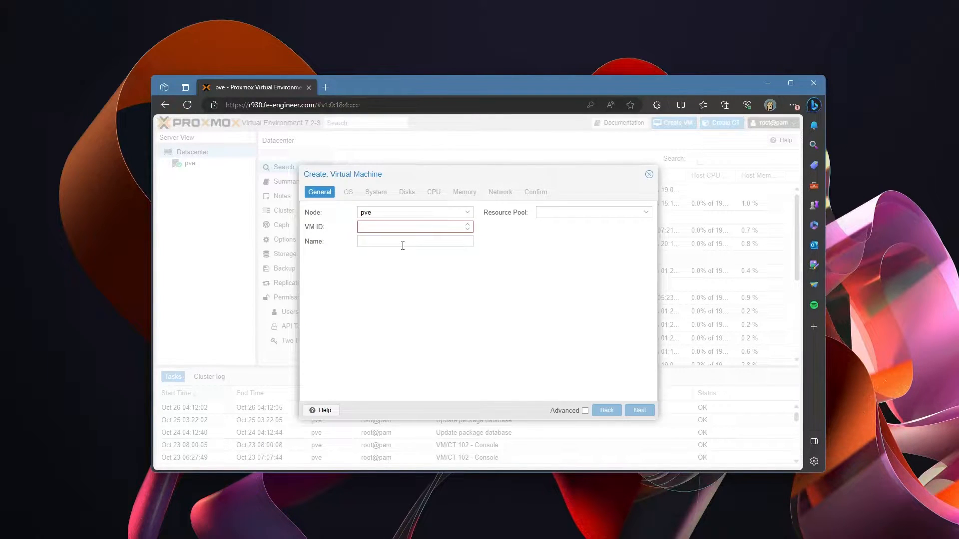
{"action": "type", "text": "599"}
{"action": "left_click", "coordinate": [402, 244]}
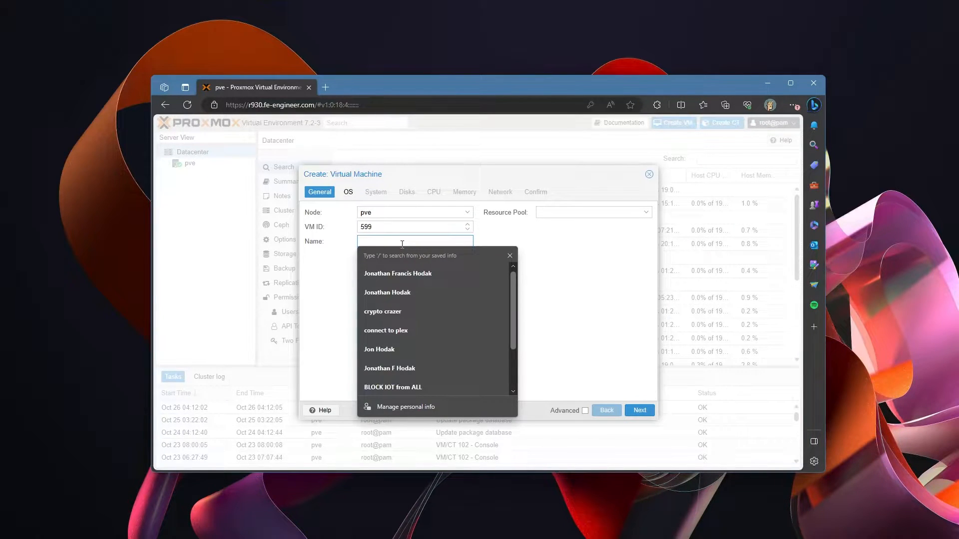
{"action": "type", "text": "test-ubu"}
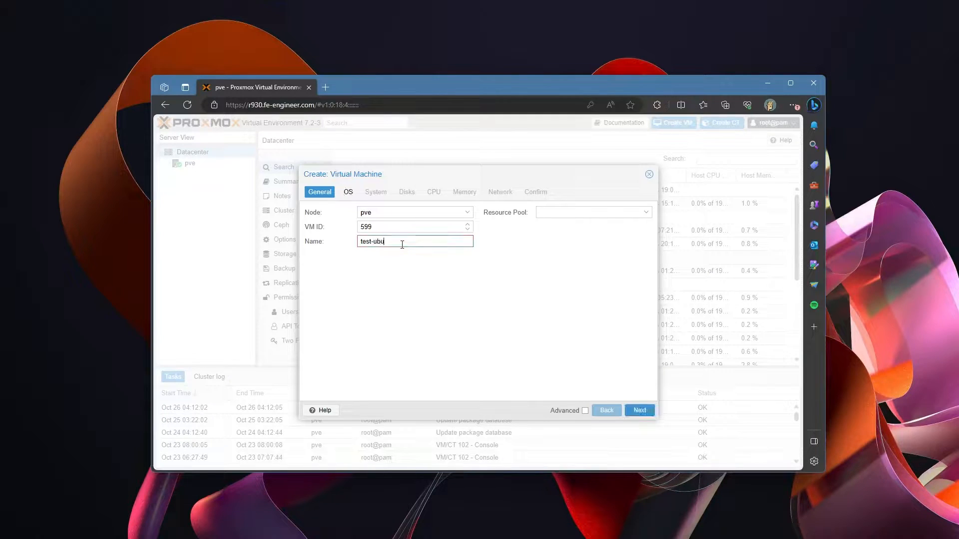
{"action": "type", "text": "ntu-de"}
{"action": "key", "text": "BackSpace"}
{"action": "key", "text": "BackSpace"}
{"action": "type", "text": "vm"}
{"action": "left_click", "coordinate": [585, 410]}
{"action": "left_click", "coordinate": [361, 264]}
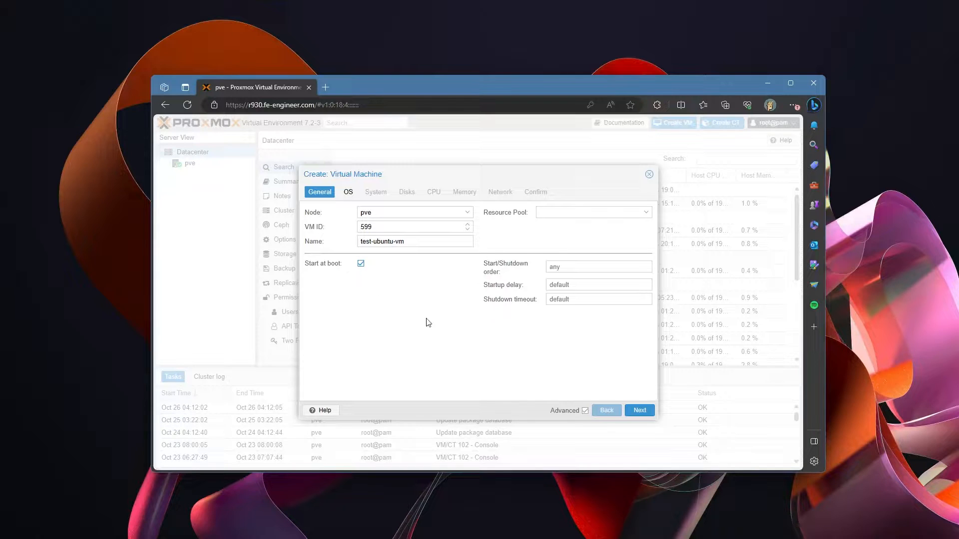
Step: Select the Ubuntu 22.04.1 live server ISO from NVME1 and tick Qemu Agent
{"action": "left_click", "coordinate": [642, 412]}
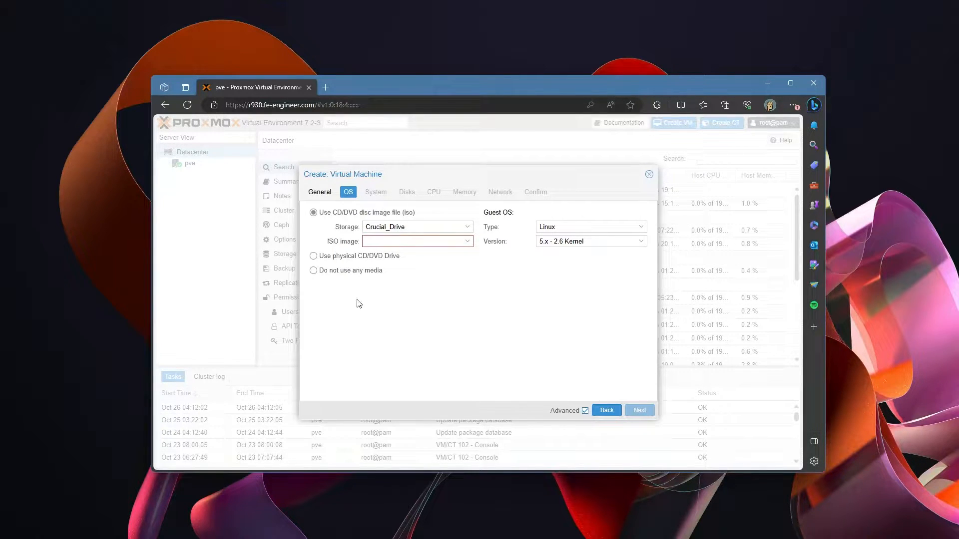
{"action": "left_click", "coordinate": [466, 243]}
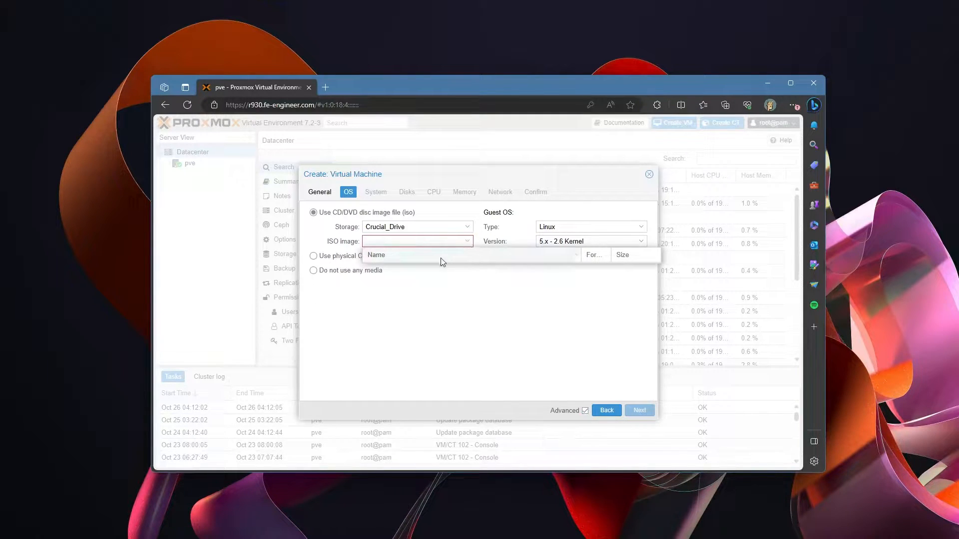
{"action": "left_click", "coordinate": [469, 227]}
{"action": "left_click", "coordinate": [409, 268]}
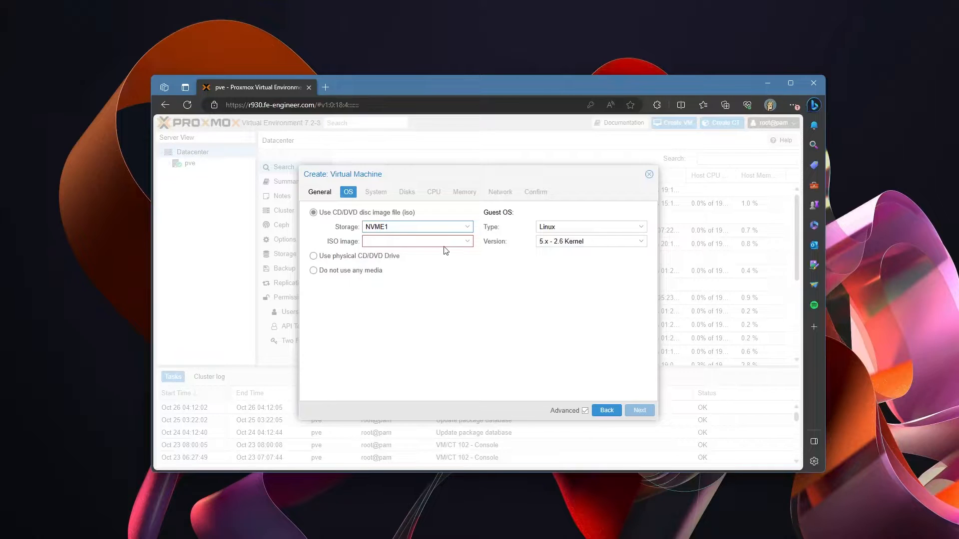
{"action": "left_click", "coordinate": [469, 244]}
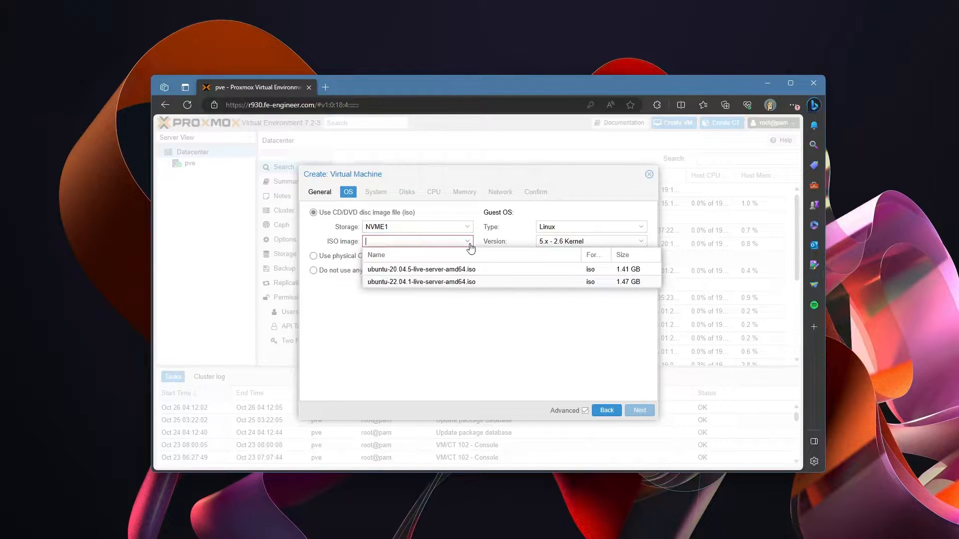
{"action": "left_click", "coordinate": [418, 283]}
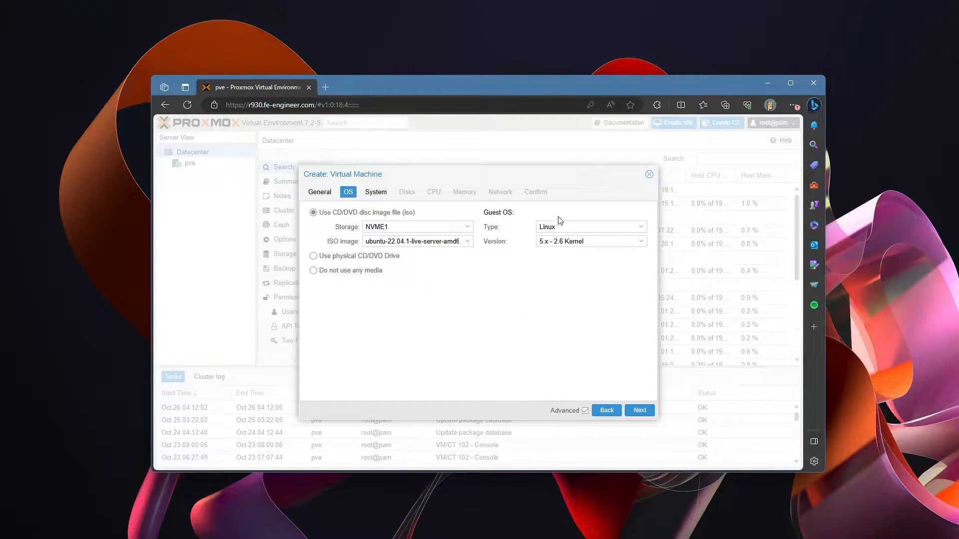
{"action": "left_click", "coordinate": [640, 410]}
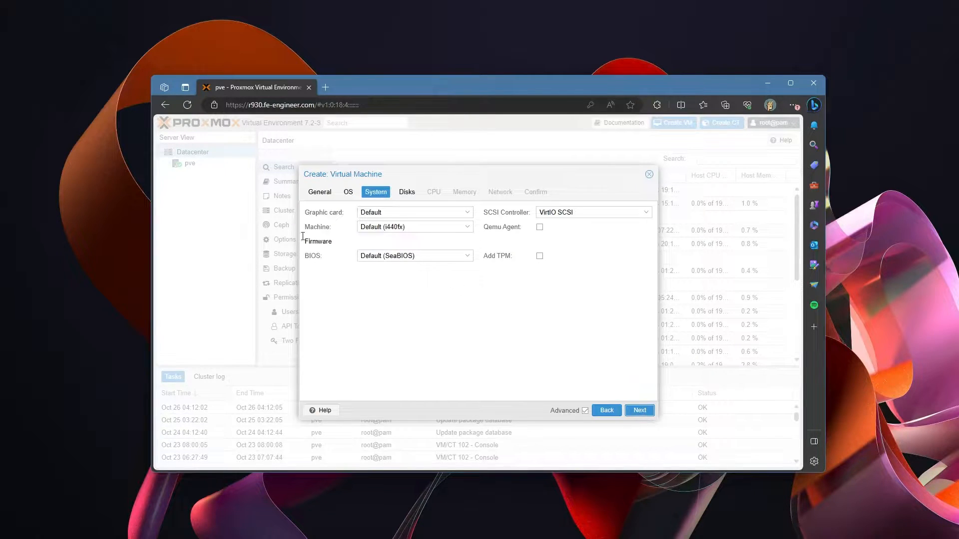
{"action": "left_click", "coordinate": [539, 227]}
Step: Make the scsi0 disk 50 GiB on NVME2 storage with Discard enabled
{"action": "left_click", "coordinate": [639, 410]}
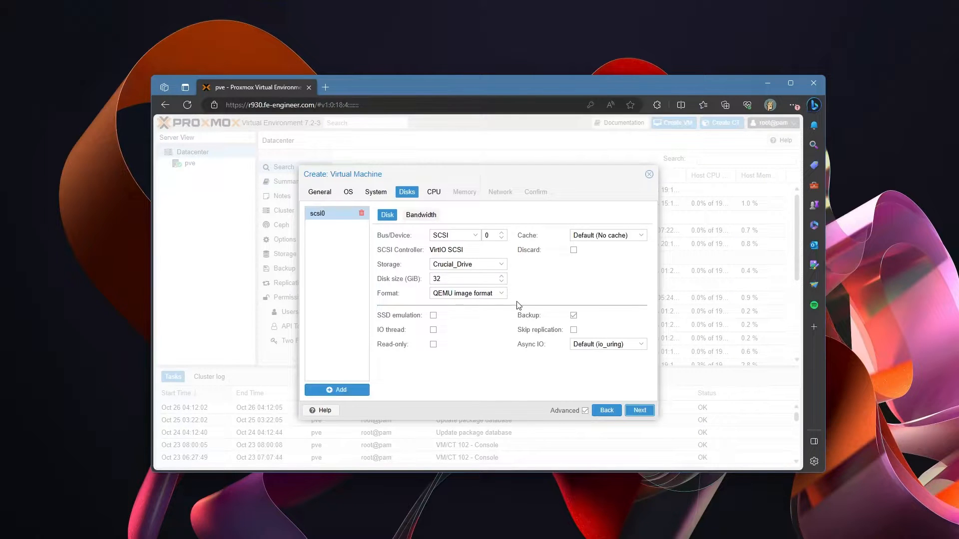
{"action": "left_click", "coordinate": [573, 250]}
{"action": "left_click", "coordinate": [481, 266]}
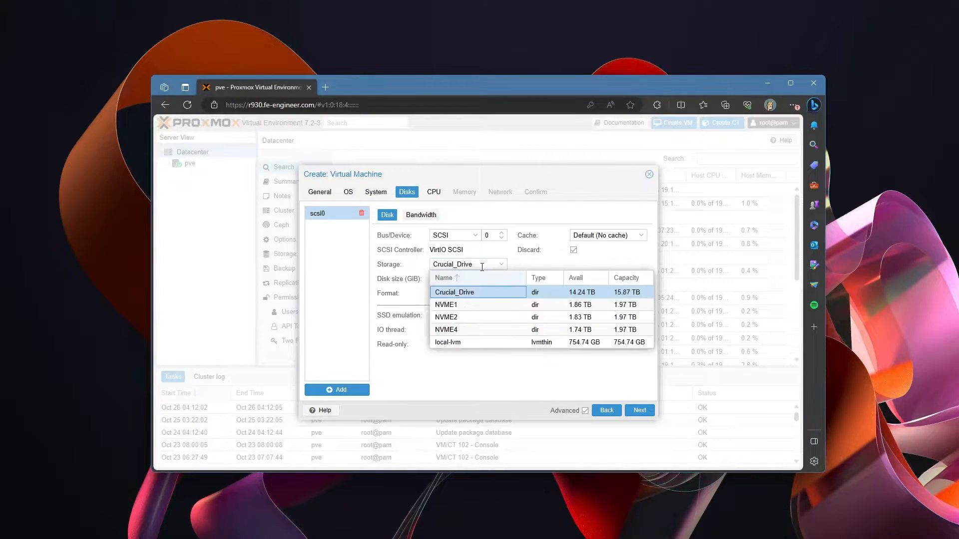
{"action": "left_click", "coordinate": [466, 317]}
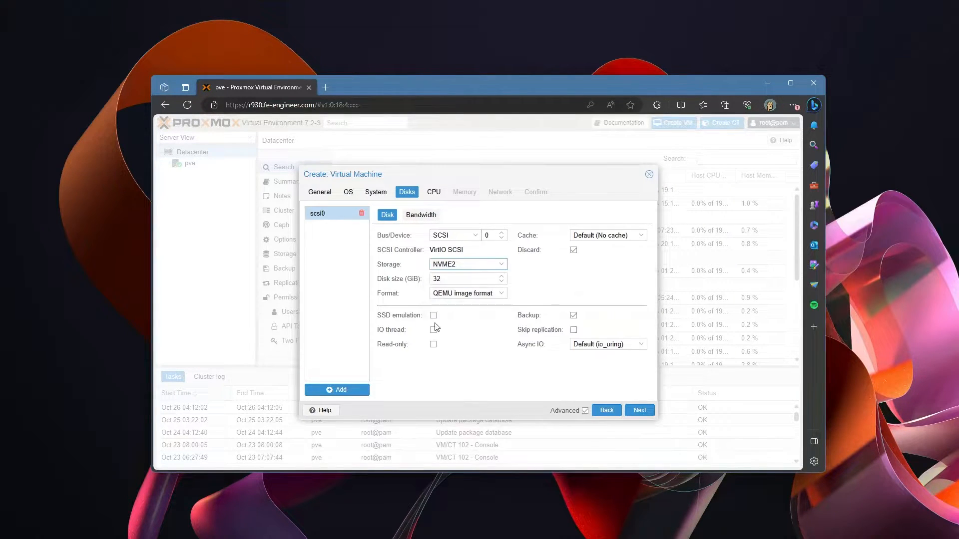
{"action": "left_click", "coordinate": [444, 279]}
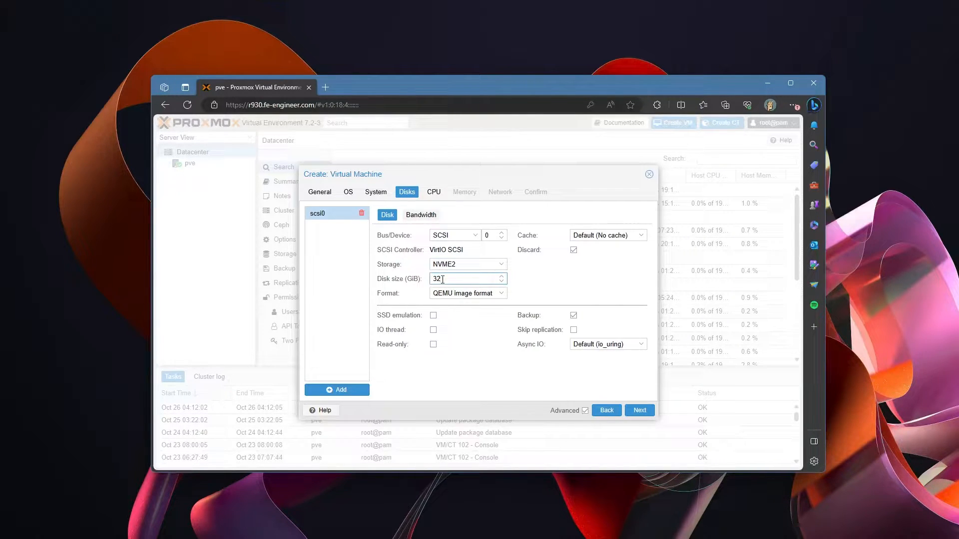
{"action": "double_click", "coordinate": [435, 278]}
{"action": "type", "text": "10"}
{"action": "key", "text": "BackSpace"}
{"action": "key", "text": "BackSpace"}
{"action": "key", "text": "BackSpace"}
{"action": "key", "text": "BackSpace"}
{"action": "type", "text": "50"}
{"action": "left_click", "coordinate": [420, 215]}
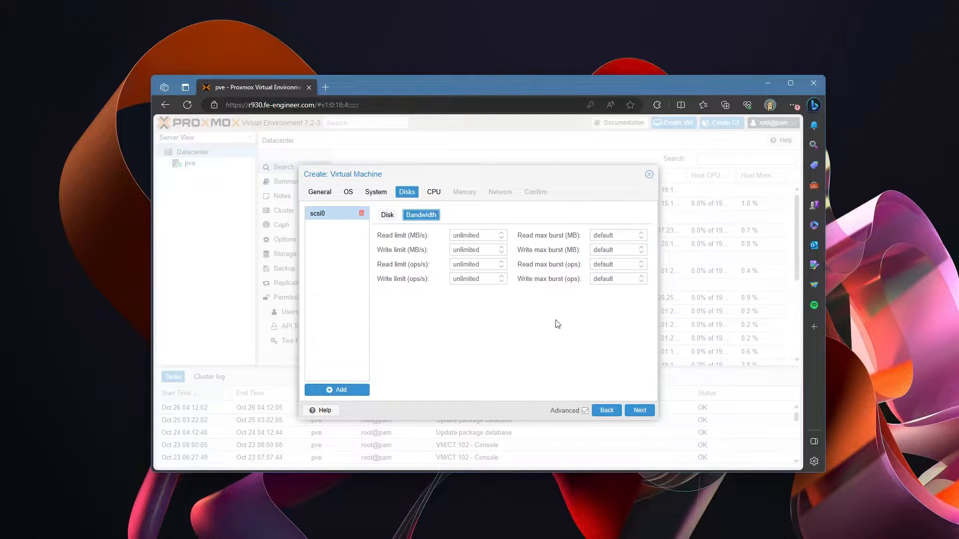
{"action": "left_click", "coordinate": [393, 215]}
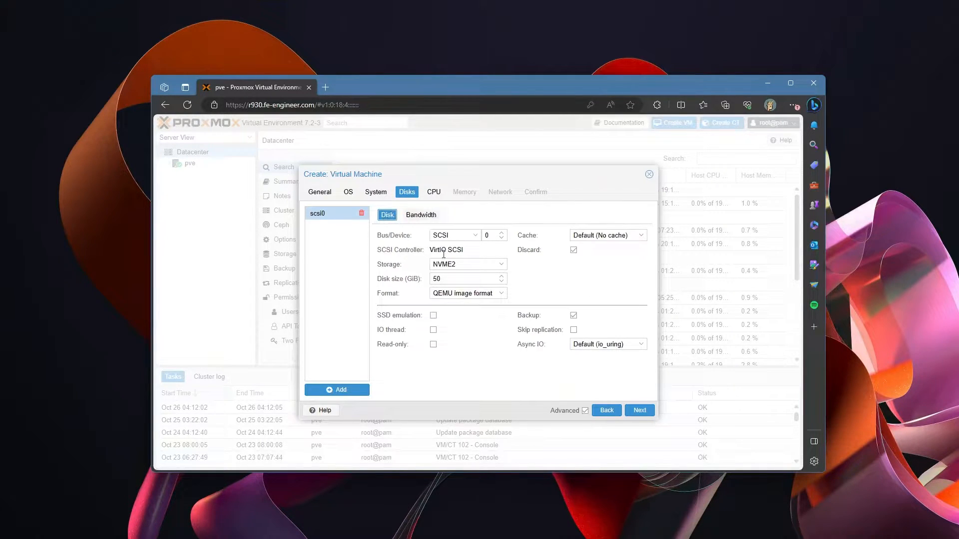
{"action": "left_click", "coordinate": [639, 413]}
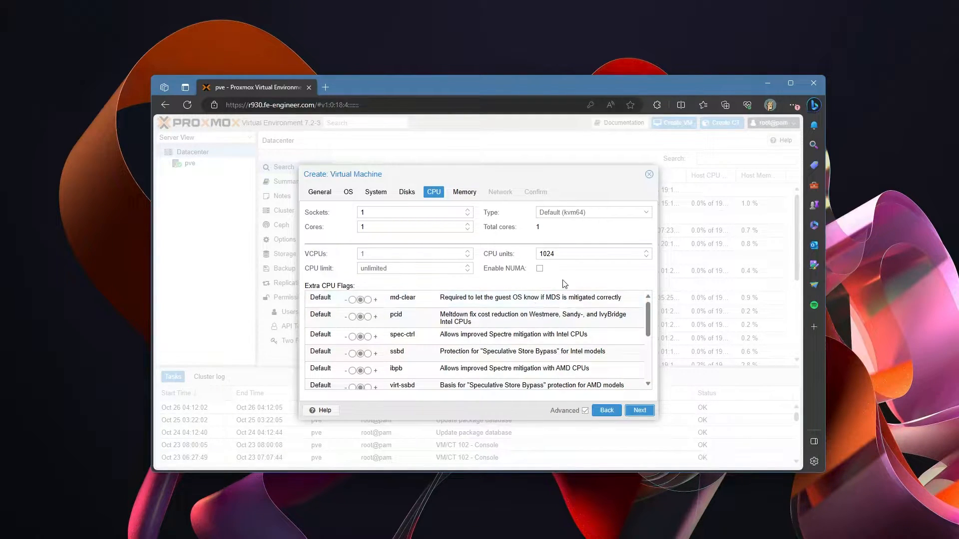
Step: Set the VM's CPU type to host
{"action": "left_click", "coordinate": [621, 208]}
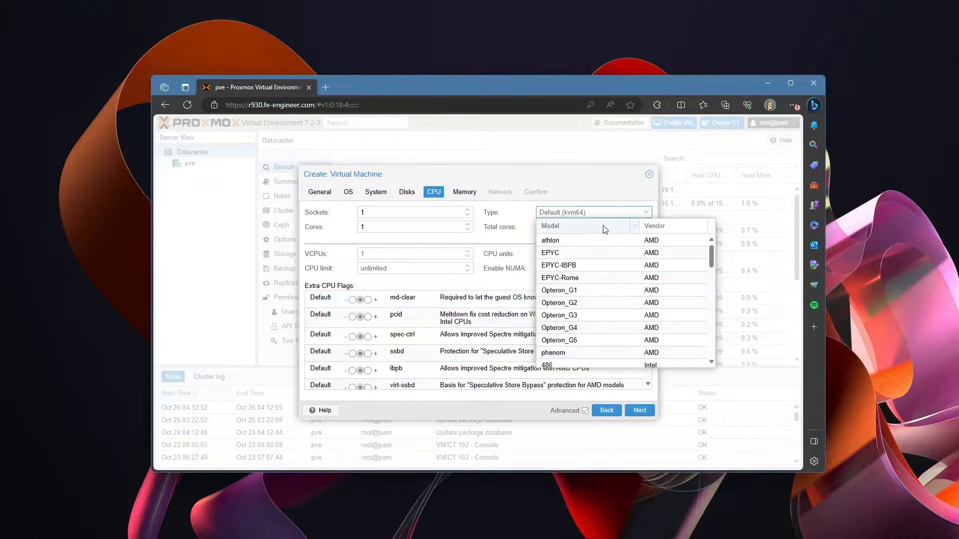
{"action": "scroll", "coordinate": [602, 305], "scroll_direction": "down", "scroll_amount": 5}
{"action": "scroll", "coordinate": [604, 305], "scroll_direction": "down", "scroll_amount": 8}
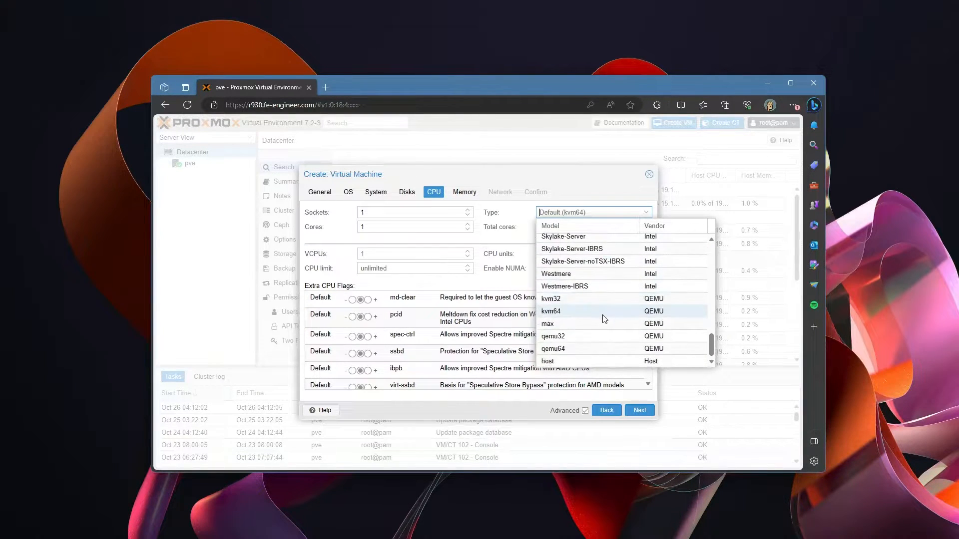
{"action": "left_click", "coordinate": [573, 362]}
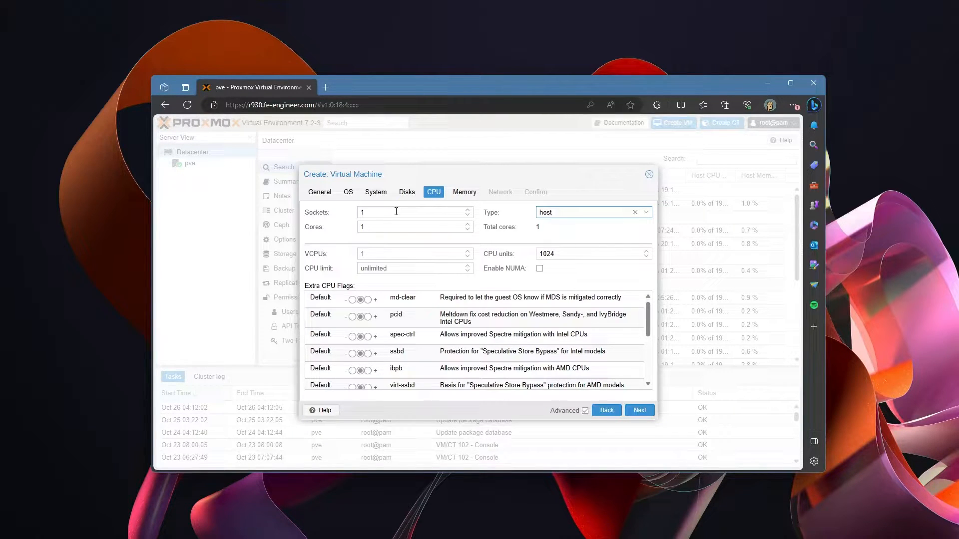
Step: Give the VM 4 sockets with 1 core each, for 4 total cores
{"action": "left_click", "coordinate": [396, 211]}
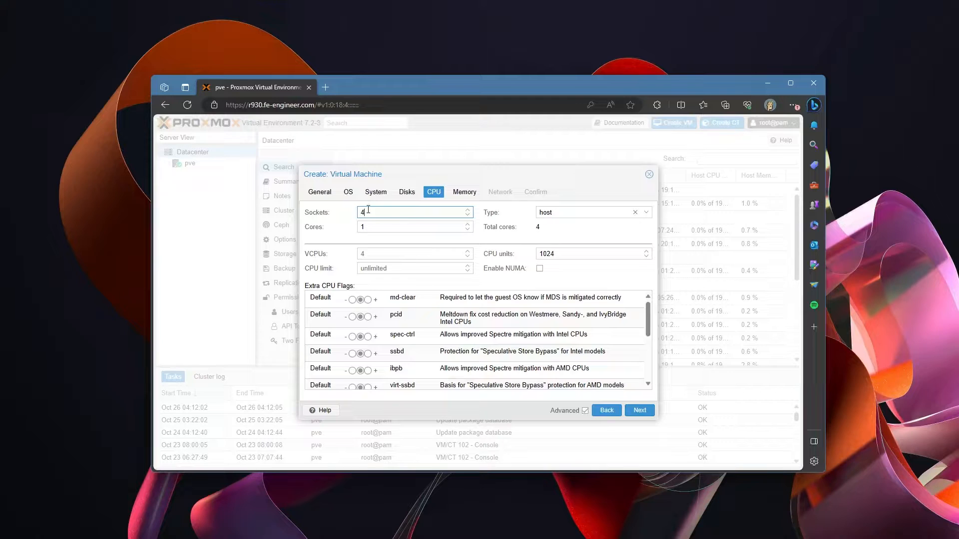
{"action": "key", "text": "BackSpace"}
{"action": "type", "text": "2"}
{"action": "key", "text": "BackSpace"}
{"action": "type", "text": "8"}
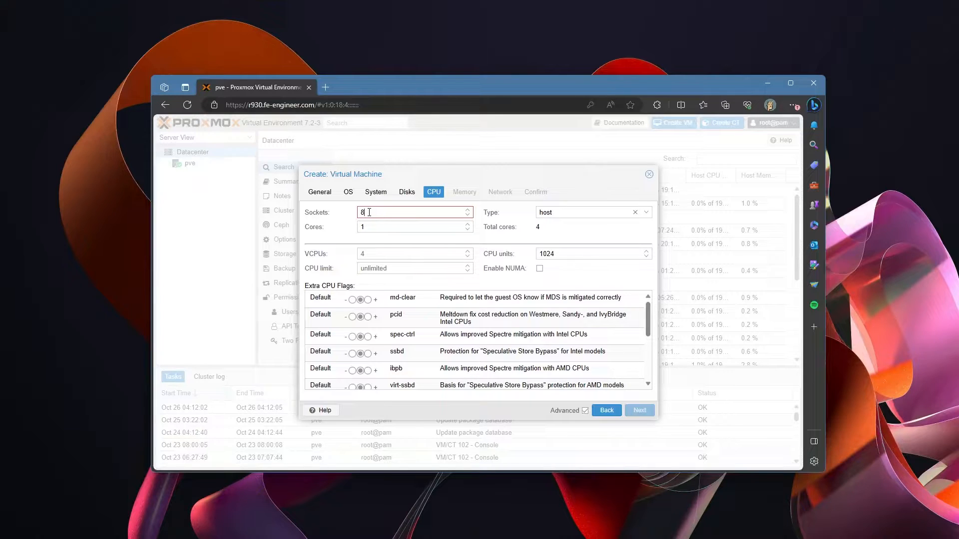
{"action": "key", "text": "BackSpace"}
{"action": "type", "text": "2"}
{"action": "key", "text": "BackSpace"}
{"action": "type", "text": "4"}
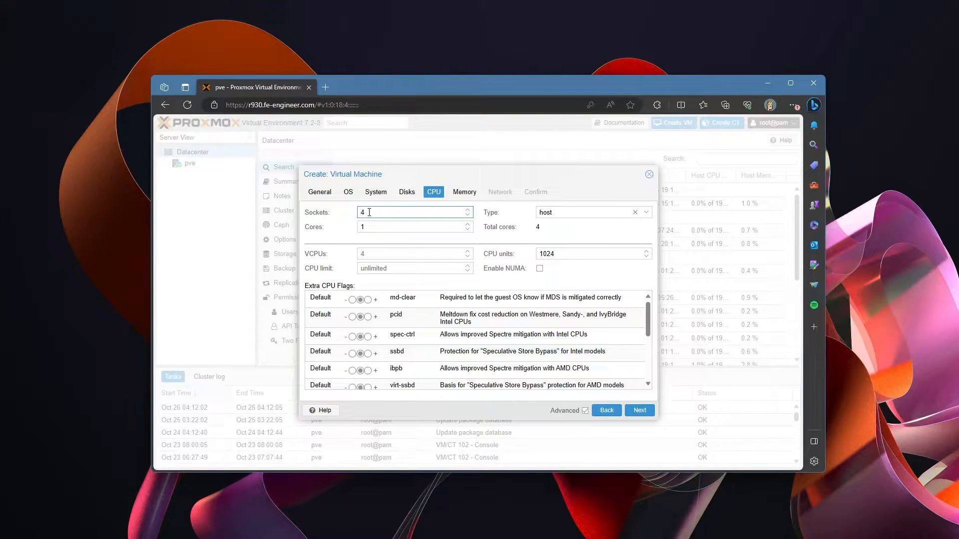
{"action": "key", "text": "Tab"}
{"action": "type", "text": "2"}
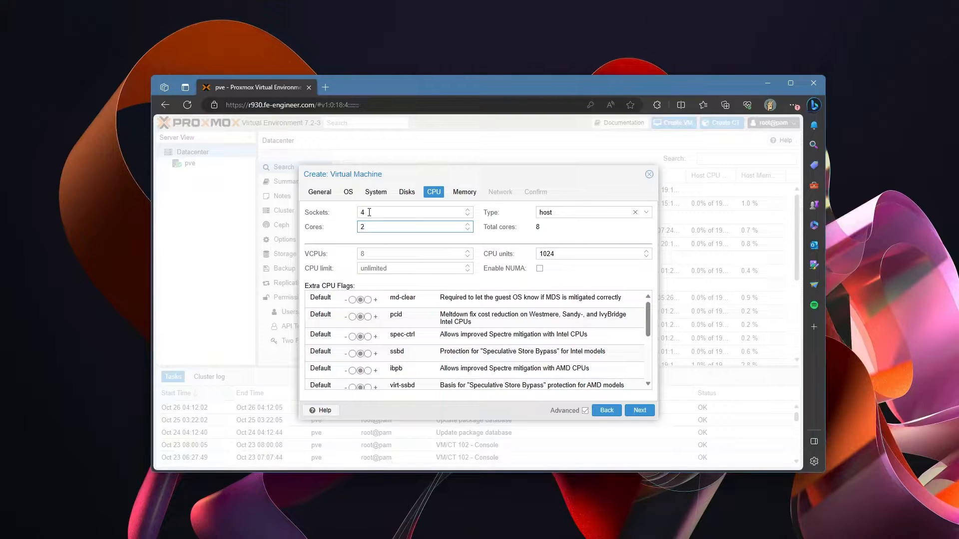
{"action": "double_click", "coordinate": [369, 213]}
{"action": "key", "text": "Tab"}
{"action": "type", "text": "1"}
Step: Tick Enable NUMA and switch the pdpe1gb extra CPU flag to On
{"action": "left_click", "coordinate": [539, 269]}
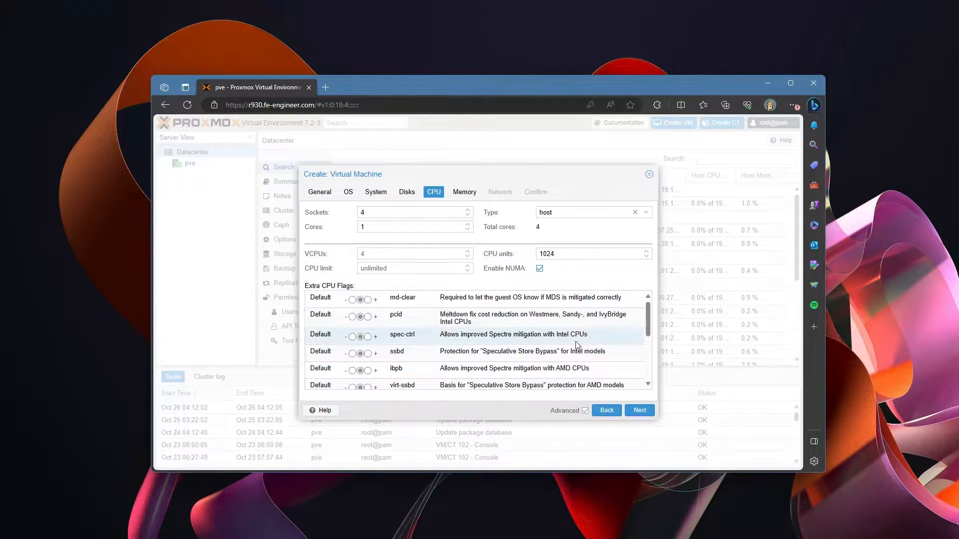
{"action": "scroll", "coordinate": [497, 356], "scroll_direction": "down", "scroll_amount": 5}
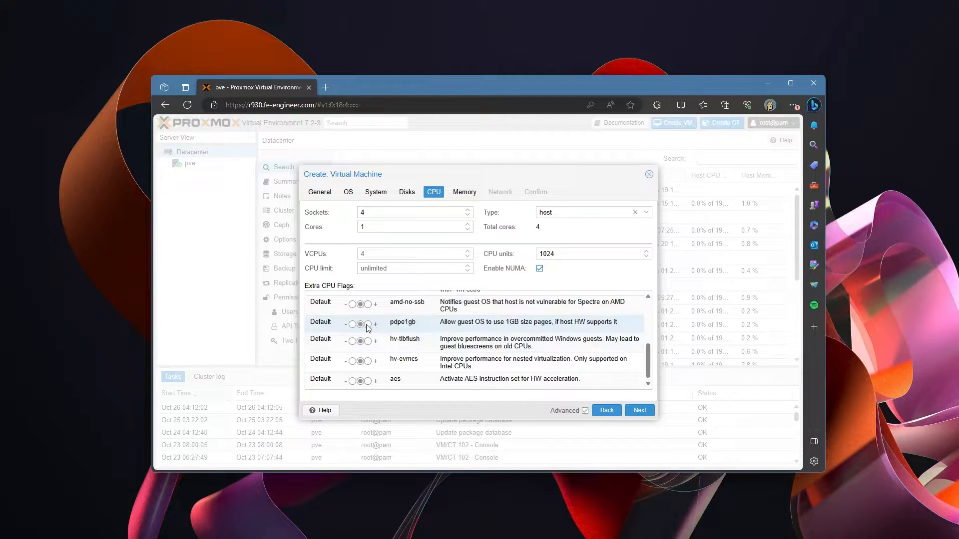
{"action": "left_click", "coordinate": [367, 325]}
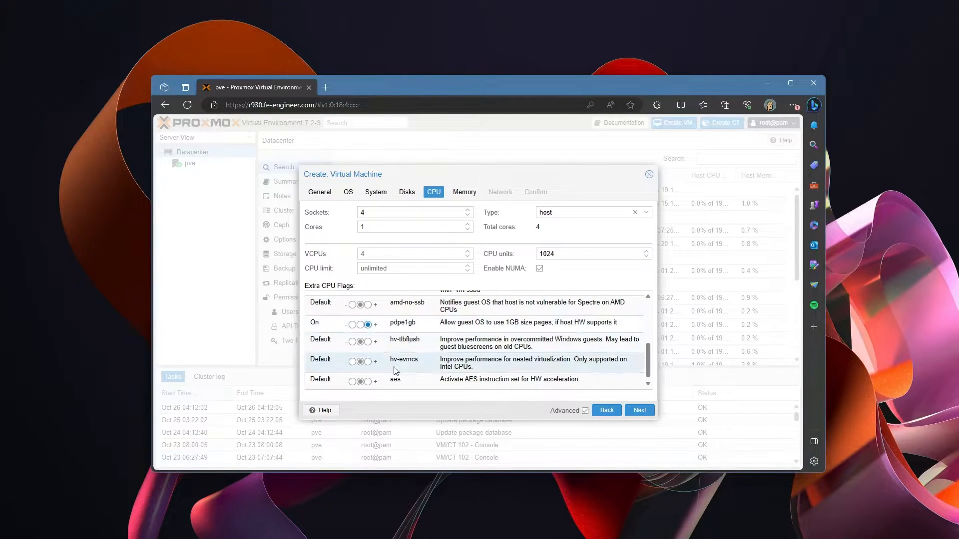
{"action": "scroll", "coordinate": [469, 381], "scroll_direction": "up", "scroll_amount": 2}
{"action": "scroll", "coordinate": [469, 381], "scroll_direction": "up", "scroll_amount": 4}
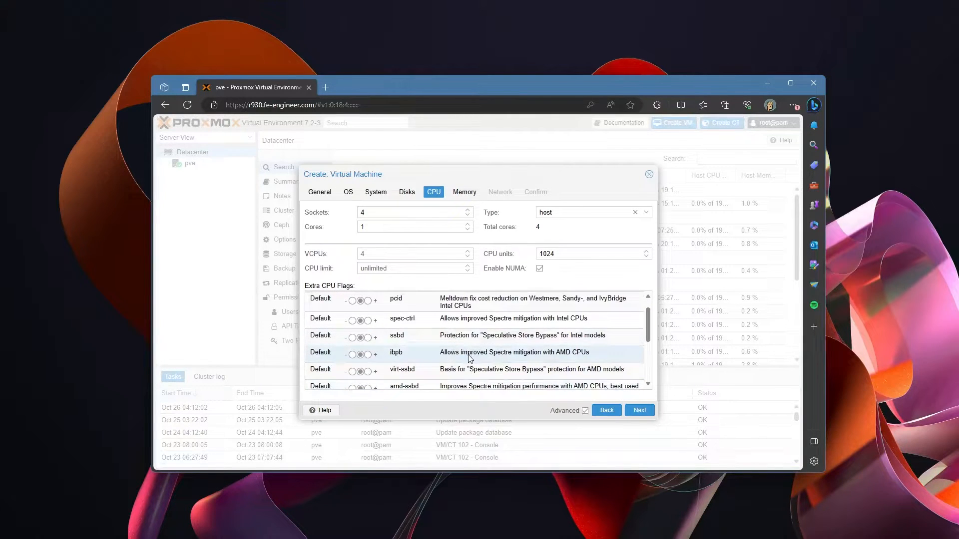
{"action": "scroll", "coordinate": [470, 342], "scroll_direction": "up", "scroll_amount": 1}
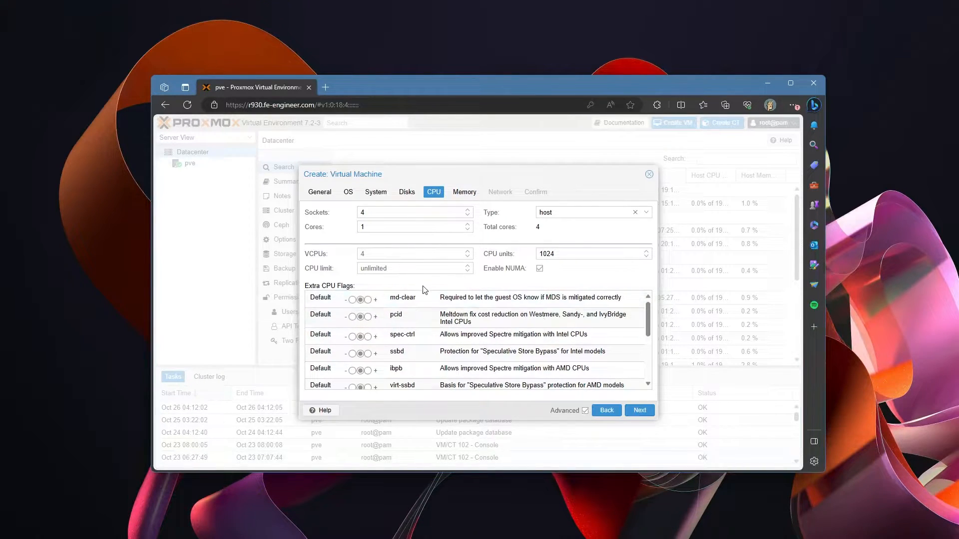
Step: Set memory to 8192 MiB and uncheck the Ballooning Device
{"action": "left_click", "coordinate": [644, 412]}
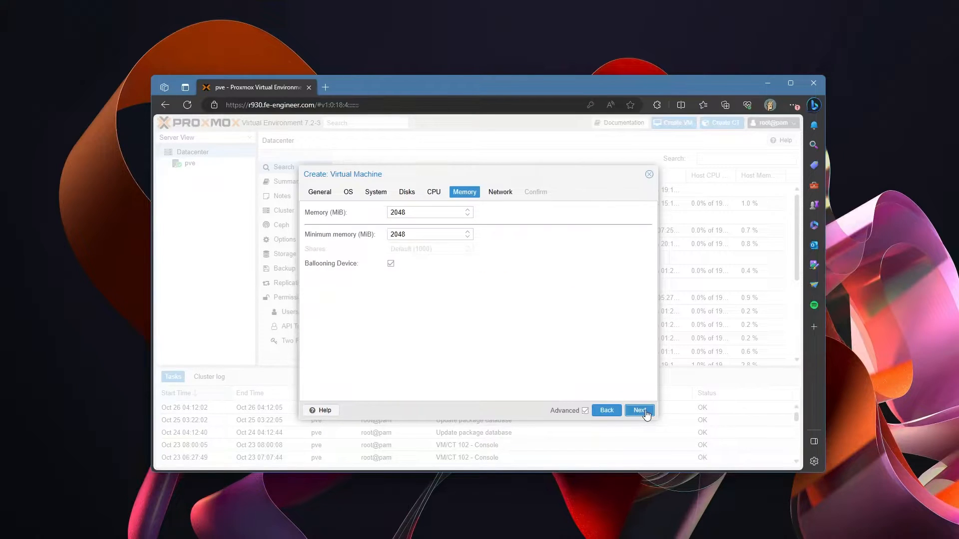
{"action": "left_click_drag", "start_coordinate": [417, 212], "coordinate": [320, 213]}
{"action": "left_click", "coordinate": [391, 264]}
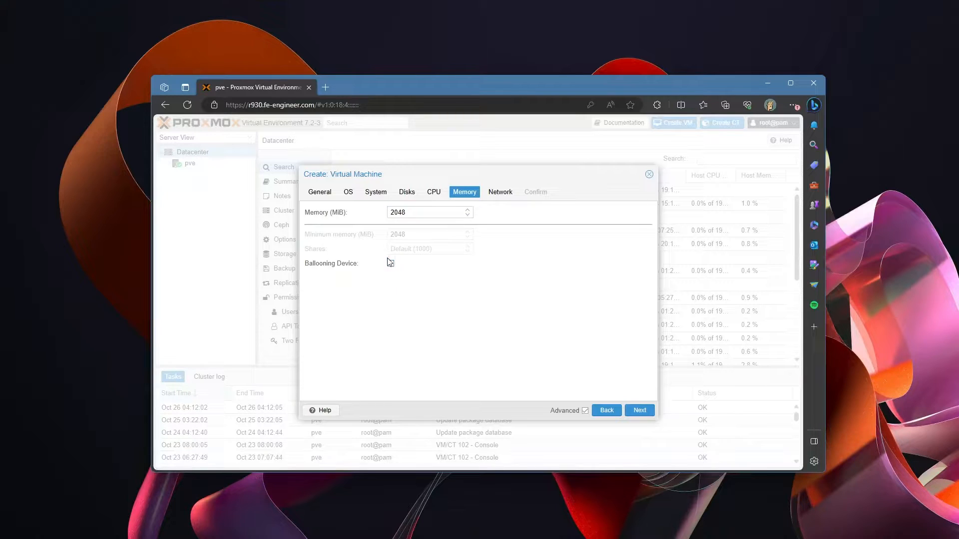
{"action": "left_click_drag", "start_coordinate": [407, 212], "coordinate": [364, 214]}
{"action": "type", "text": "8192"}
{"action": "left_click", "coordinate": [431, 192]}
{"action": "left_click", "coordinate": [462, 193]}
Step: Uncheck Firewall on the VM's network device
{"action": "left_click", "coordinate": [412, 215]}
{"action": "left_click", "coordinate": [645, 412]}
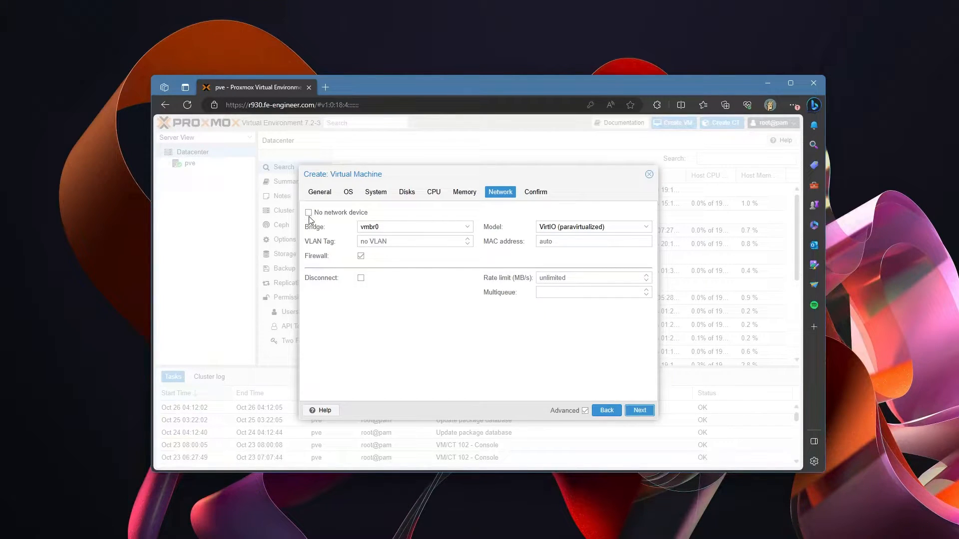
{"action": "left_click", "coordinate": [361, 256]}
Step: Tick Start after created on the Confirm summary and finish creating VM 599
{"action": "left_click", "coordinate": [637, 411]}
{"action": "left_click", "coordinate": [308, 390]}
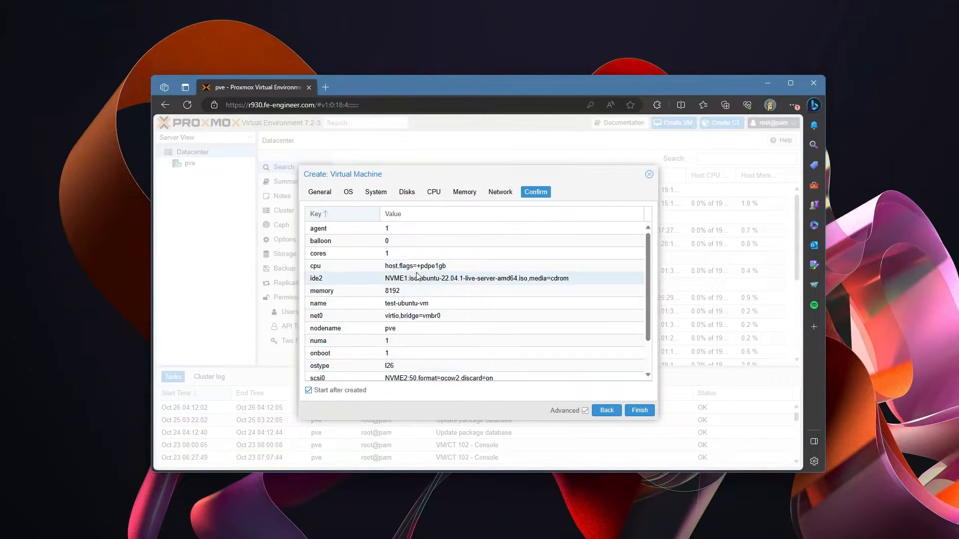
{"action": "scroll", "coordinate": [417, 275], "scroll_direction": "down", "scroll_amount": 2}
{"action": "left_click", "coordinate": [639, 412]}
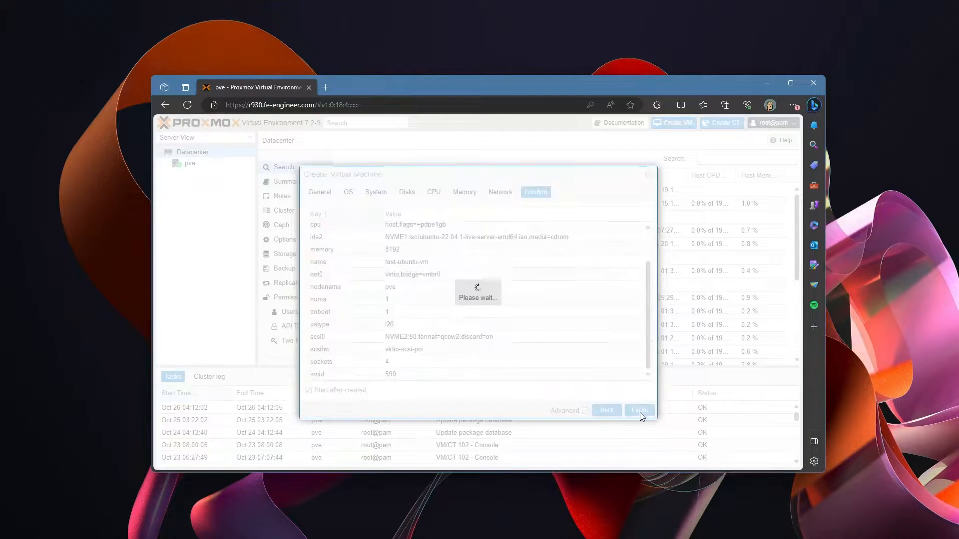
{"action": "scroll", "coordinate": [500, 287], "scroll_direction": "down", "scroll_amount": 4}
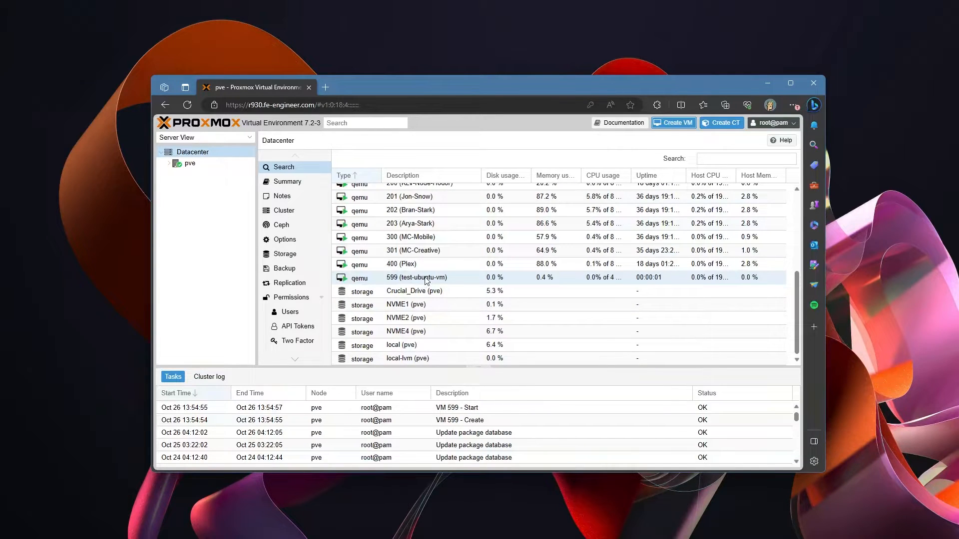
Step: Open VM 599's noVNC console and boot Try or Install Ubuntu Server
{"action": "double_click", "coordinate": [367, 279]}
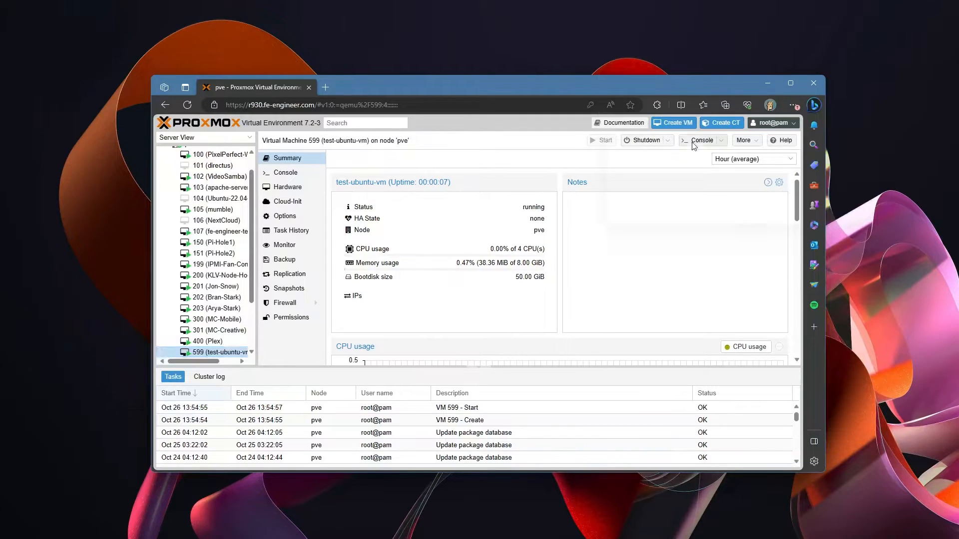
{"action": "left_click", "coordinate": [692, 145]}
{"action": "left_click_drag", "start_coordinate": [639, 46], "coordinate": [432, 109]}
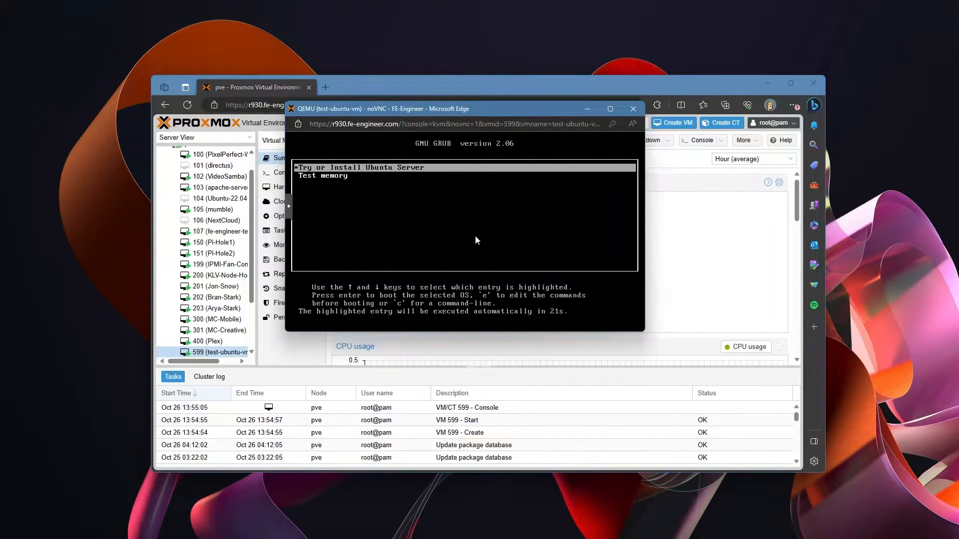
{"action": "key", "text": "Return"}
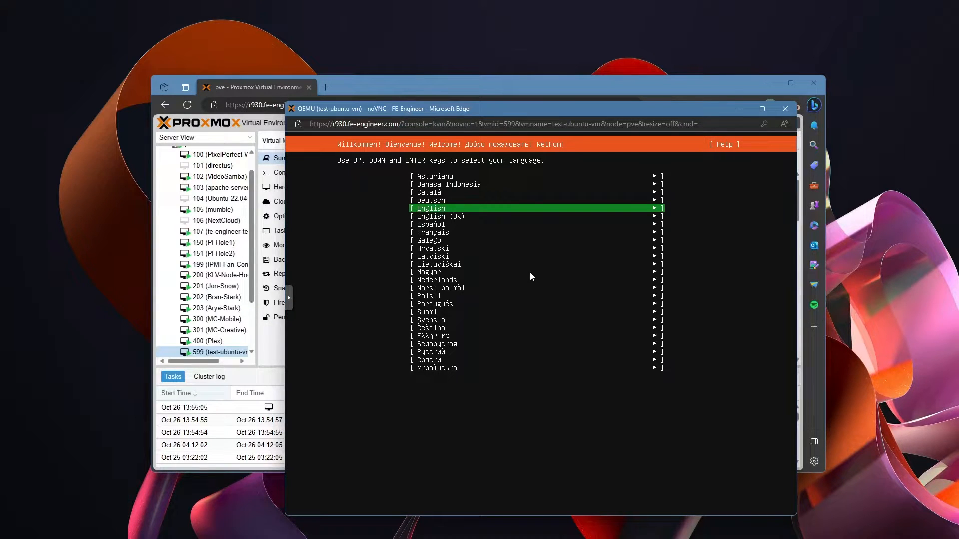
Step: Choose English as the installer language and continue without updating the installer
{"action": "key", "text": "Return"}
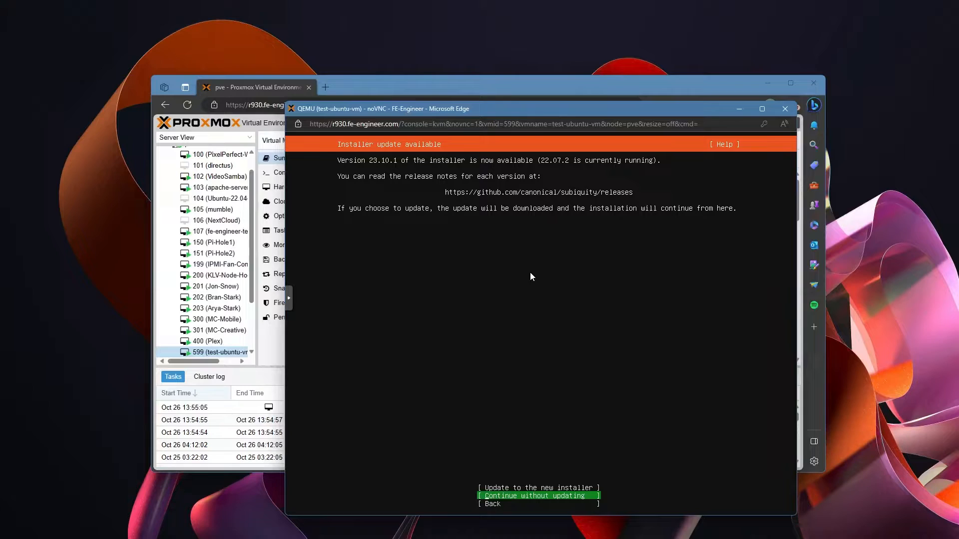
{"action": "key", "text": "Return"}
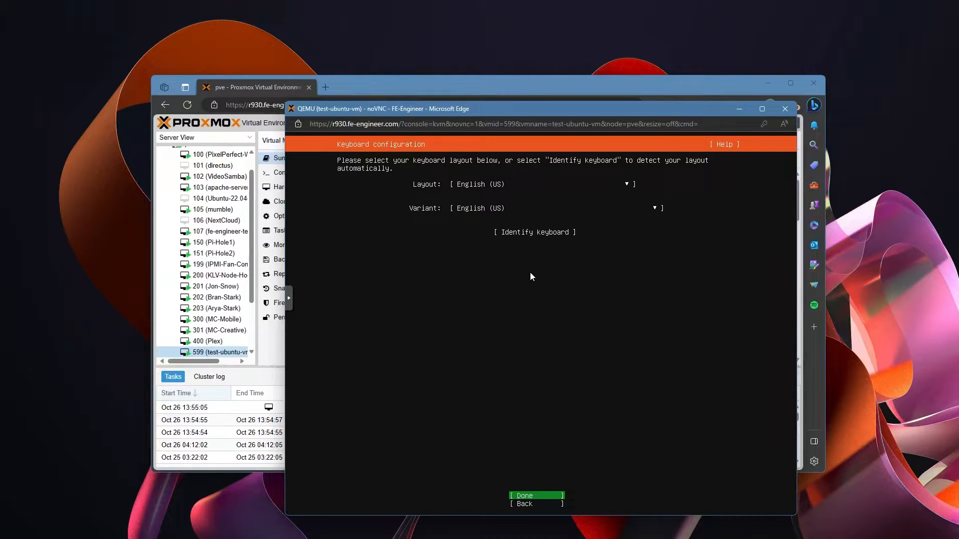
Step: Keep the English (US) keyboard and standard Ubuntu Server install, then open ens18's IPv4 editing
{"action": "key", "text": "Return"}
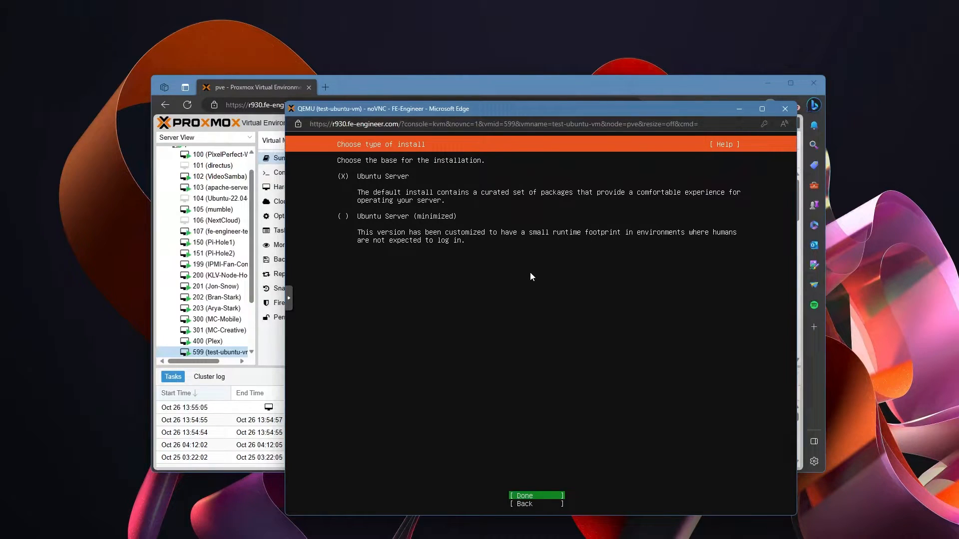
{"action": "key", "text": "Return"}
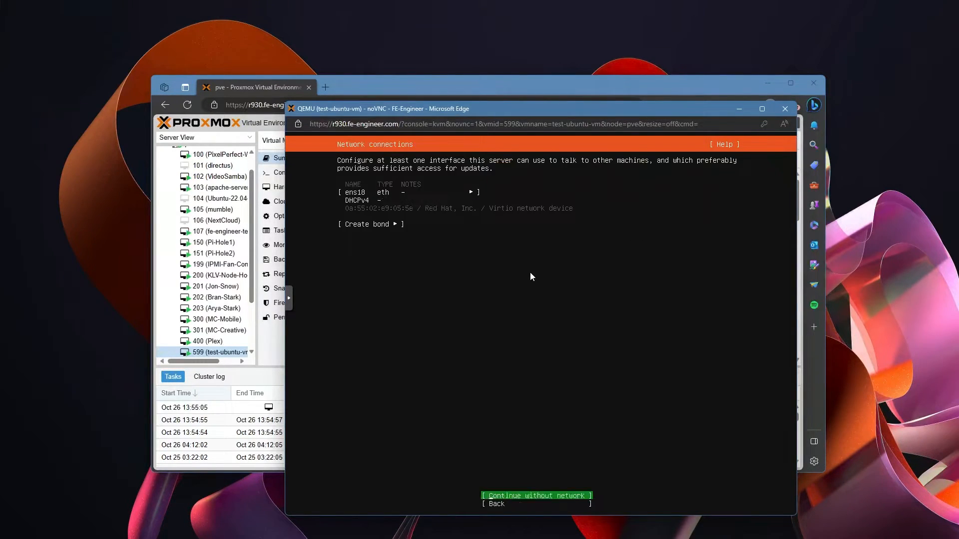
{"action": "key", "text": "Up"}
{"action": "key", "text": "Up"}
{"action": "key", "text": "Down"}
{"action": "key", "text": "Up"}
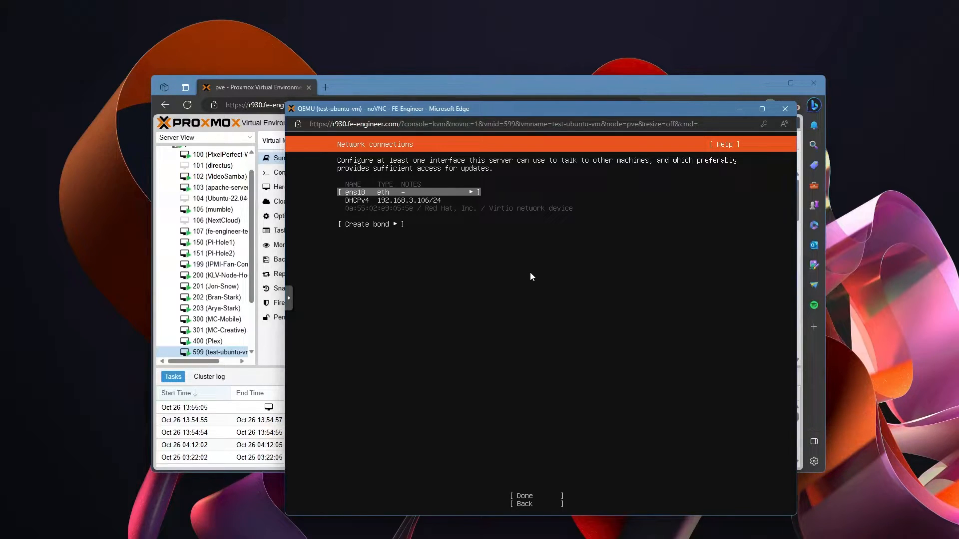
{"action": "key", "text": "Return"}
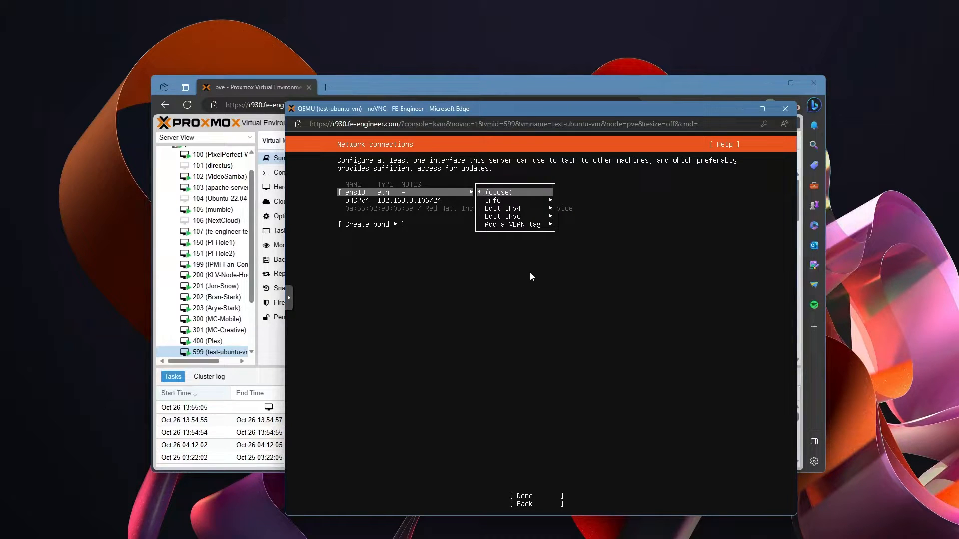
{"action": "key", "text": "Down"}
{"action": "key", "text": "Down"}
Step: Switch the ens18 IPv4 method to Manual
{"action": "key", "text": "Return"}
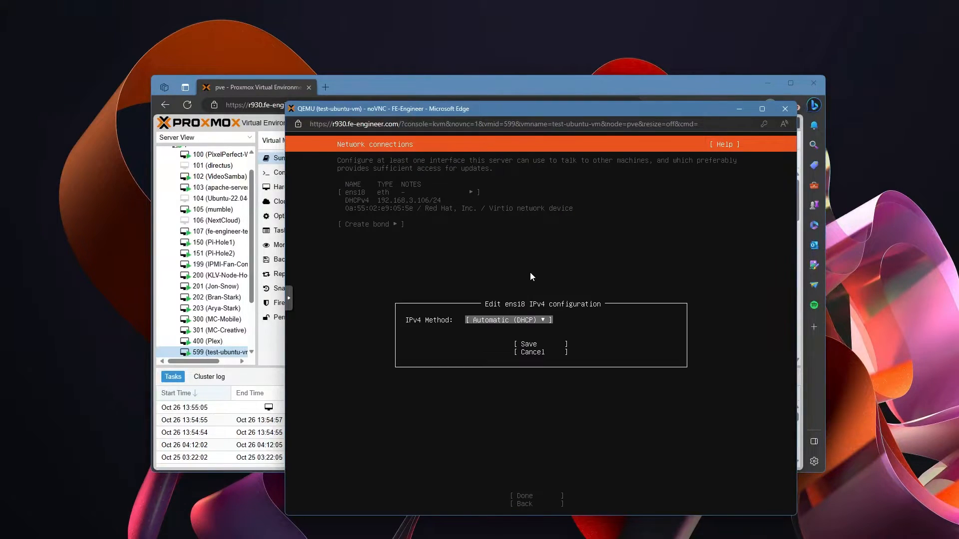
{"action": "key", "text": "Return"}
{"action": "key", "text": "Down"}
{"action": "key", "text": "Return"}
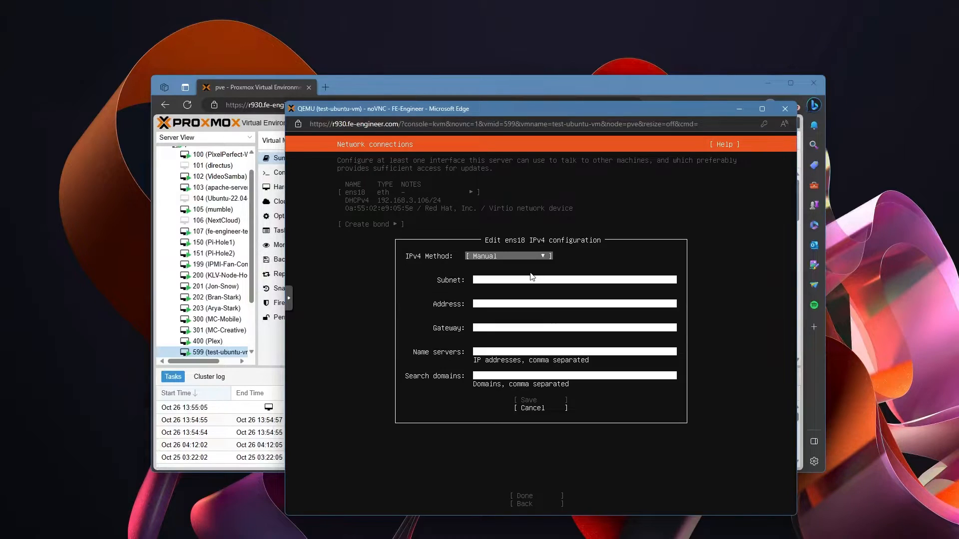
Step: Enter subnet 192.168.3.0/24, address 192.168.3.254, gateway 192.168.3.1, name servers 192.168.3.13, 192.168.3.14, and save
{"action": "key", "text": "Tab"}
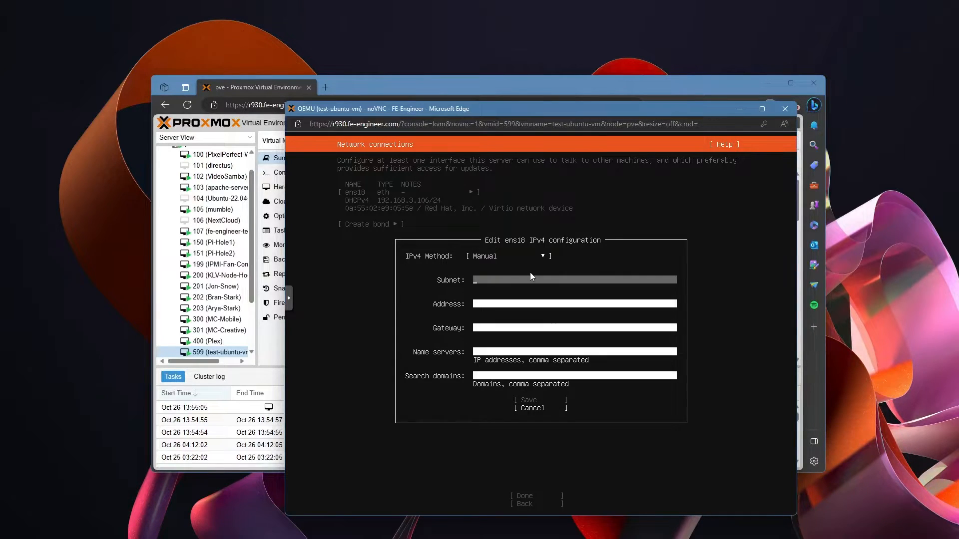
{"action": "type", "text": "192.168.3.0/24"}
{"action": "key", "text": "Tab"}
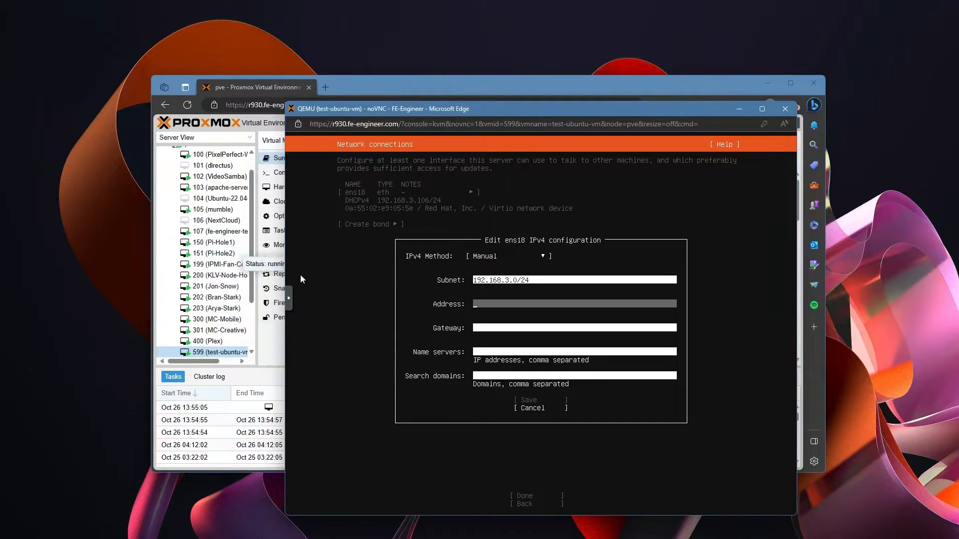
{"action": "type", "text": "192.1"}
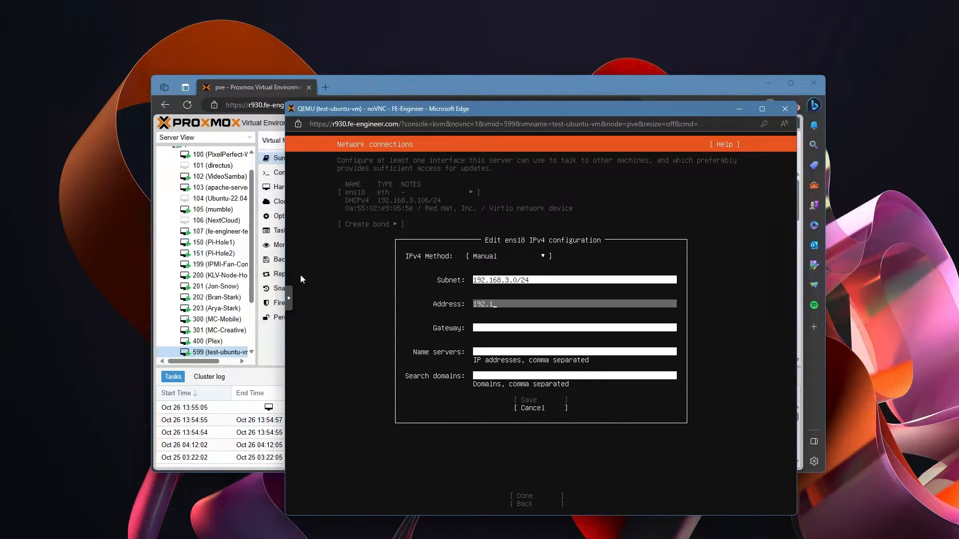
{"action": "type", "text": "68.3.254"}
{"action": "key", "text": "Tab"}
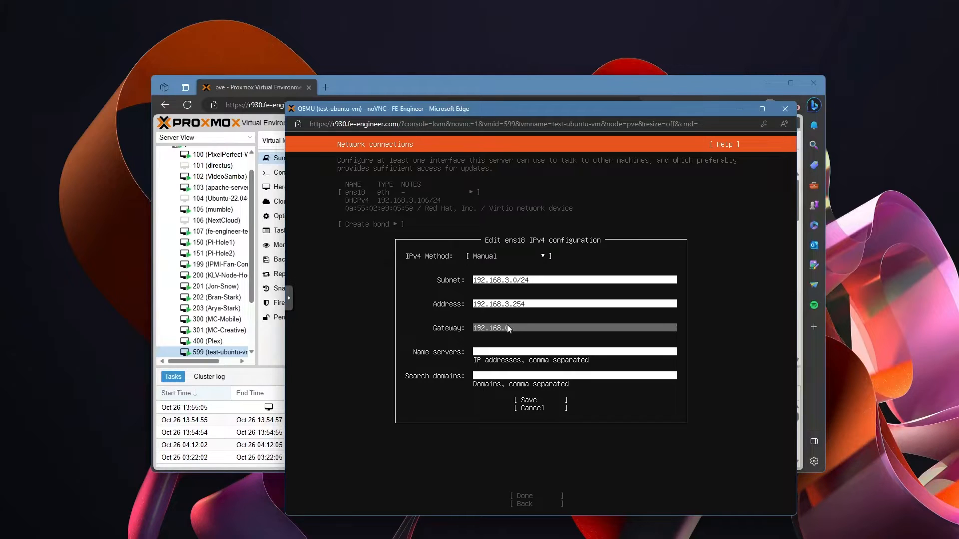
{"action": "type", "text": "192.168.3.1"}
{"action": "key", "text": "Tab"}
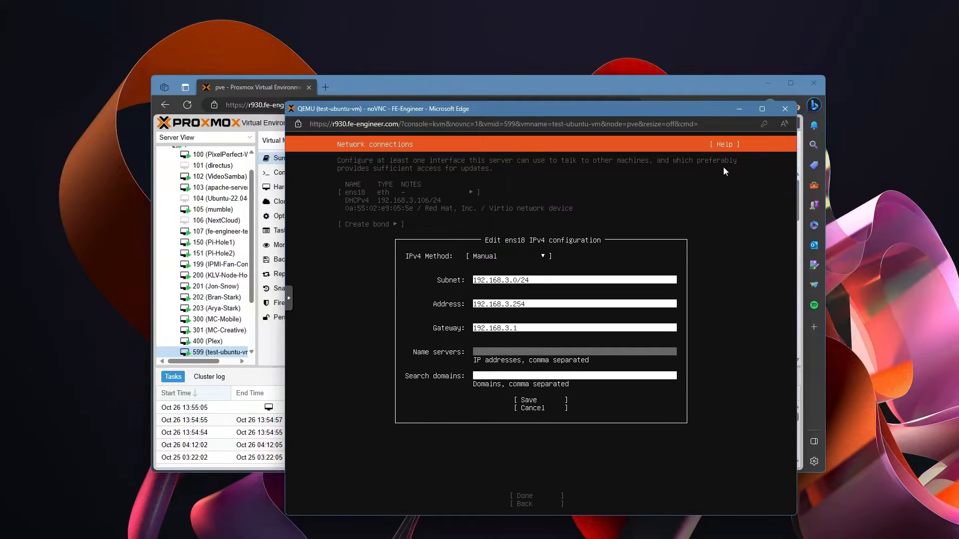
{"action": "type", "text": "192.168.3.13, 192.168.3.14"}
{"action": "key", "text": "Tab"}
{"action": "key", "text": "Tab"}
{"action": "key", "text": "Return"}
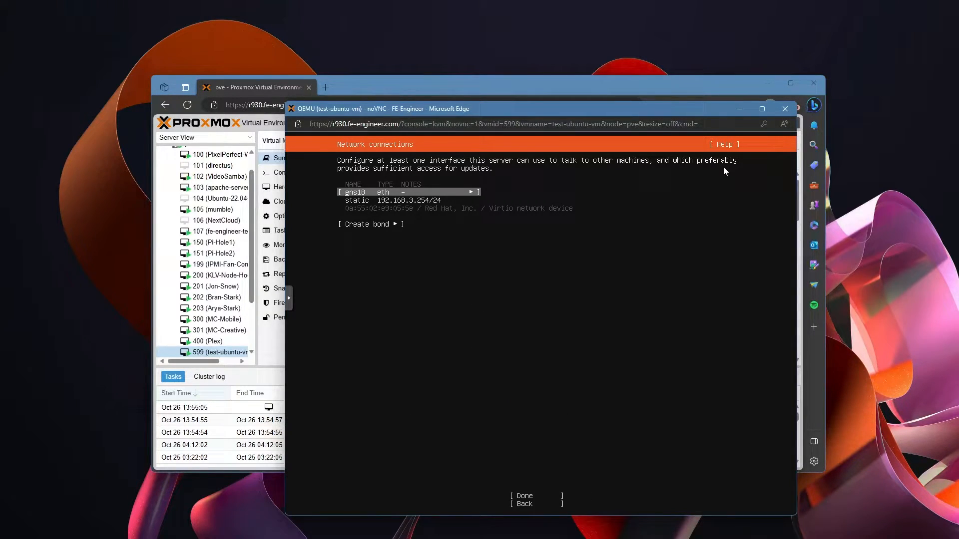
Step: Accept the network configuration, leave the proxy blank and keep the default archive mirror
{"action": "key", "text": "Down"}
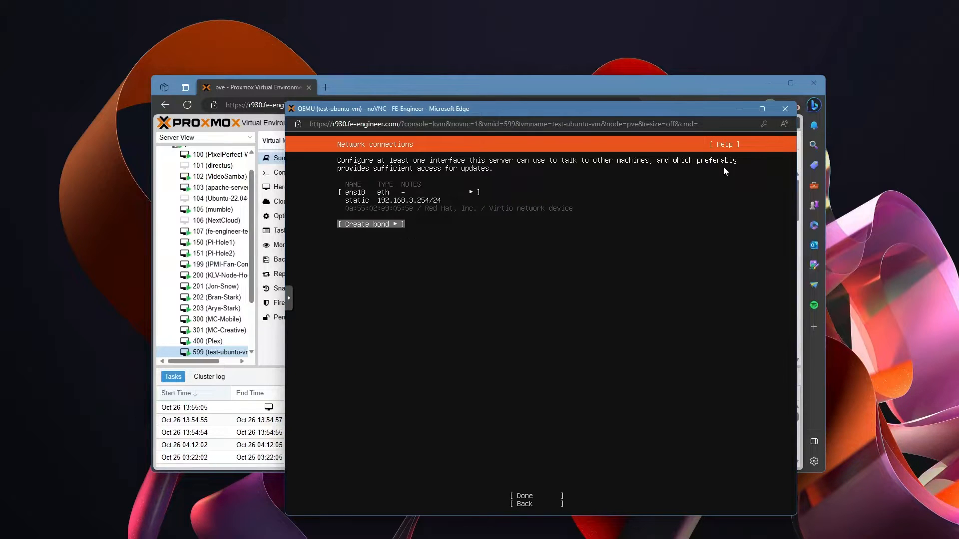
{"action": "key", "text": "Tab"}
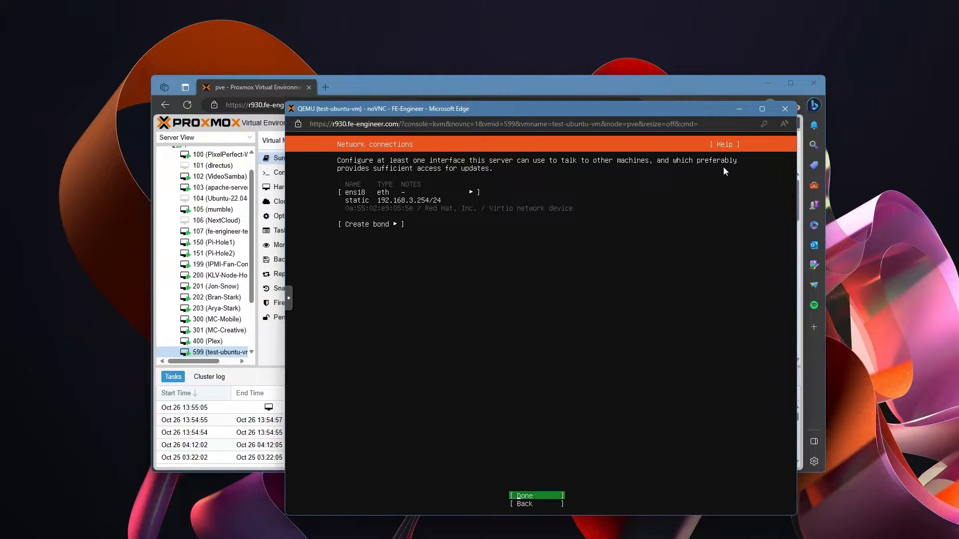
{"action": "key", "text": "Return"}
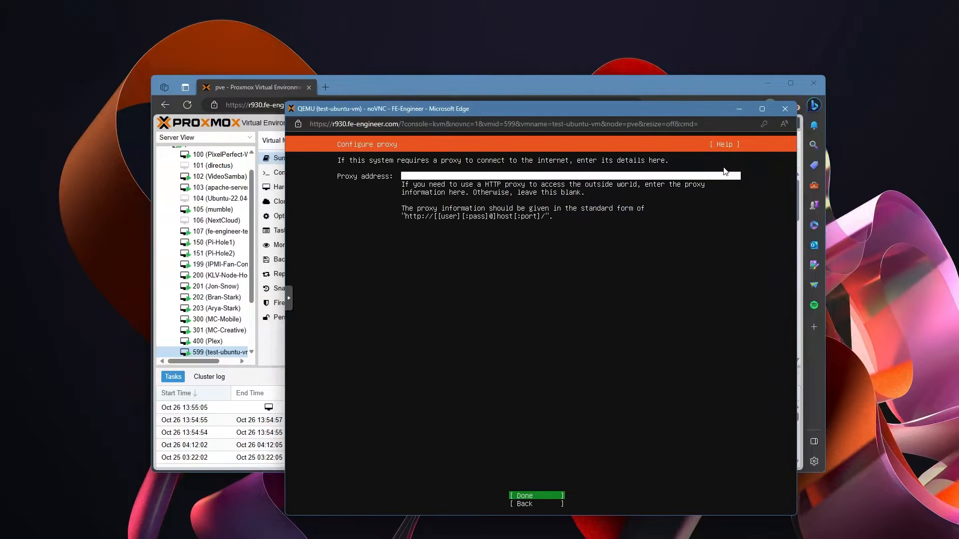
{"action": "key", "text": "Return"}
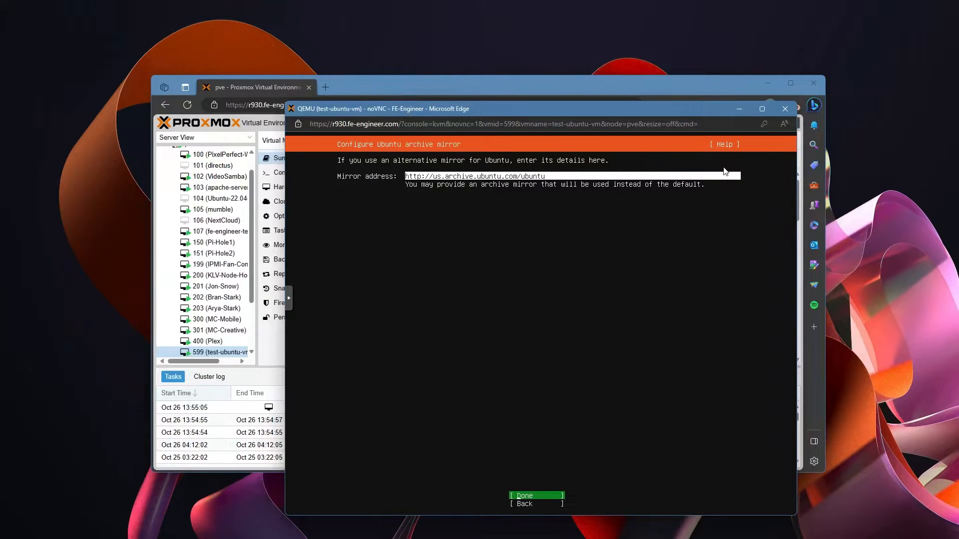
{"action": "key", "text": "Return"}
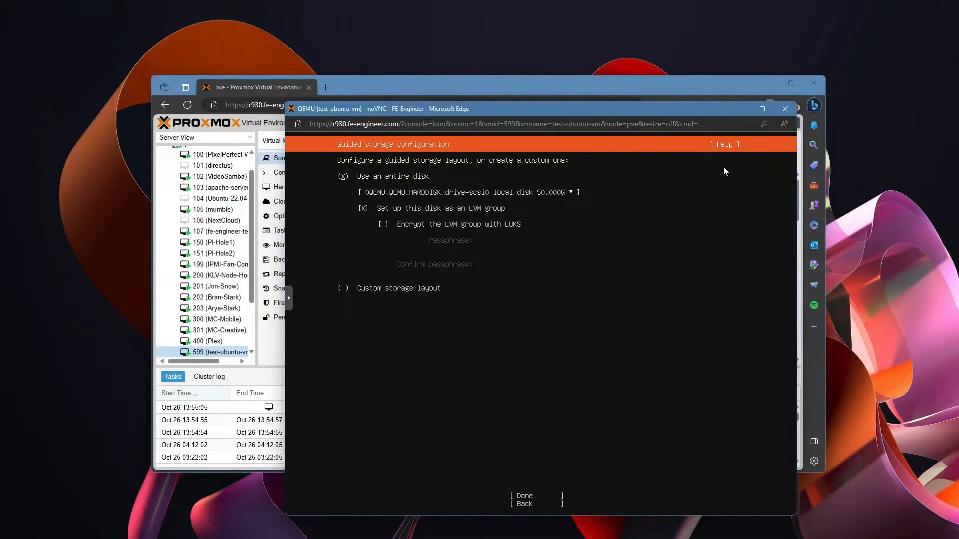
Step: Use the entire 50 GB disk with the guided LVM layout
{"action": "key", "text": "Down"}
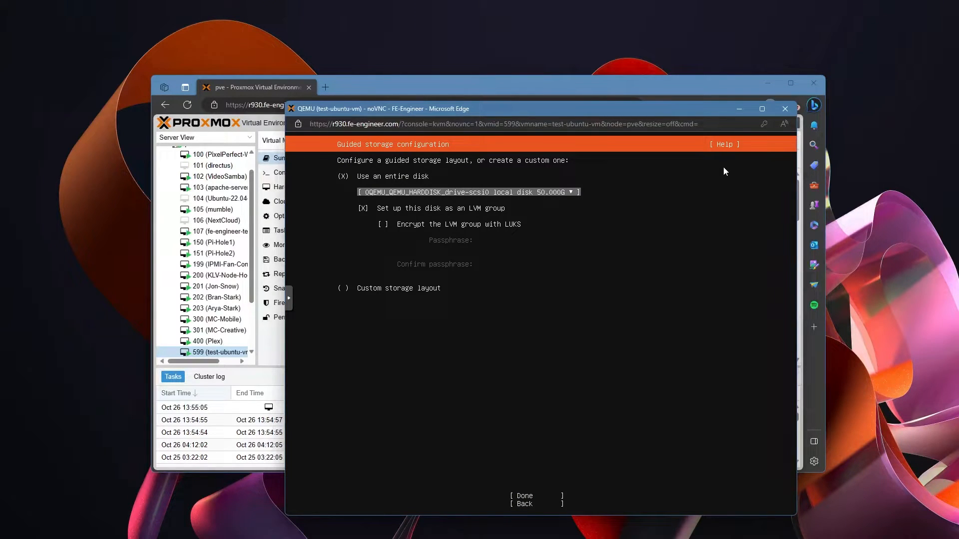
{"action": "key", "text": "Tab"}
{"action": "key", "text": "Return"}
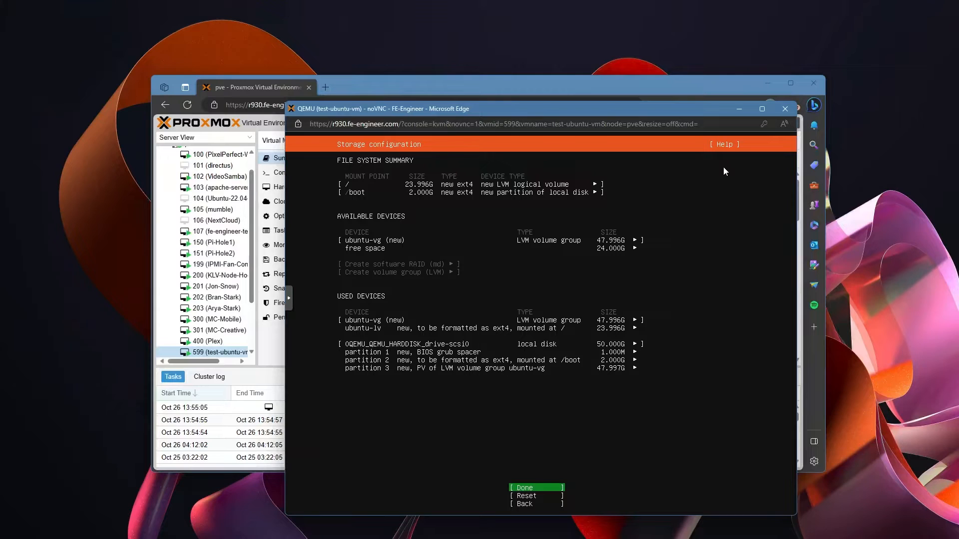
Step: Browse the storage layout entries and open the Edit/Delete menu for the ubuntu-lv logical volume
{"action": "key", "text": "Down"}
{"action": "key", "text": "Down"}
{"action": "key", "text": "Up"}
{"action": "key", "text": "Up"}
{"action": "key", "text": "Up"}
{"action": "key", "text": "Up"}
{"action": "key", "text": "Up"}
{"action": "key", "text": "Up"}
{"action": "key", "text": "Up"}
{"action": "key", "text": "Up"}
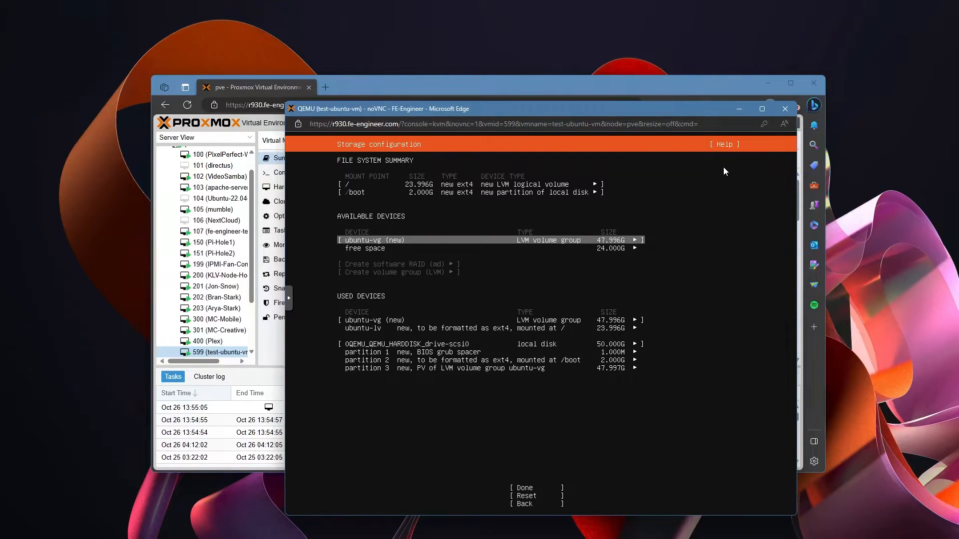
{"action": "key", "text": "Down"}
{"action": "key", "text": "Down"}
{"action": "key", "text": "Down"}
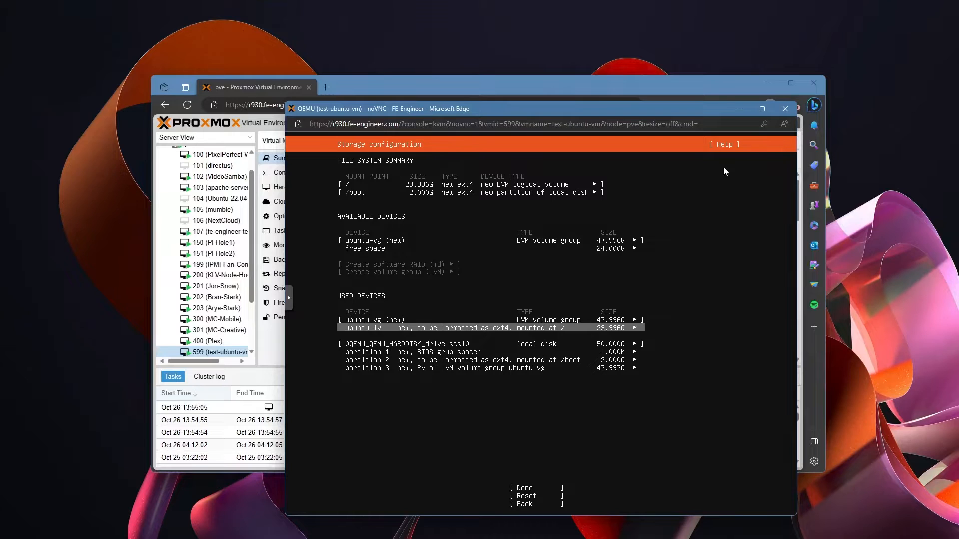
{"action": "key", "text": "Up"}
{"action": "key", "text": "Down"}
{"action": "key", "text": "Down"}
{"action": "key", "text": "Down"}
{"action": "key", "text": "Up"}
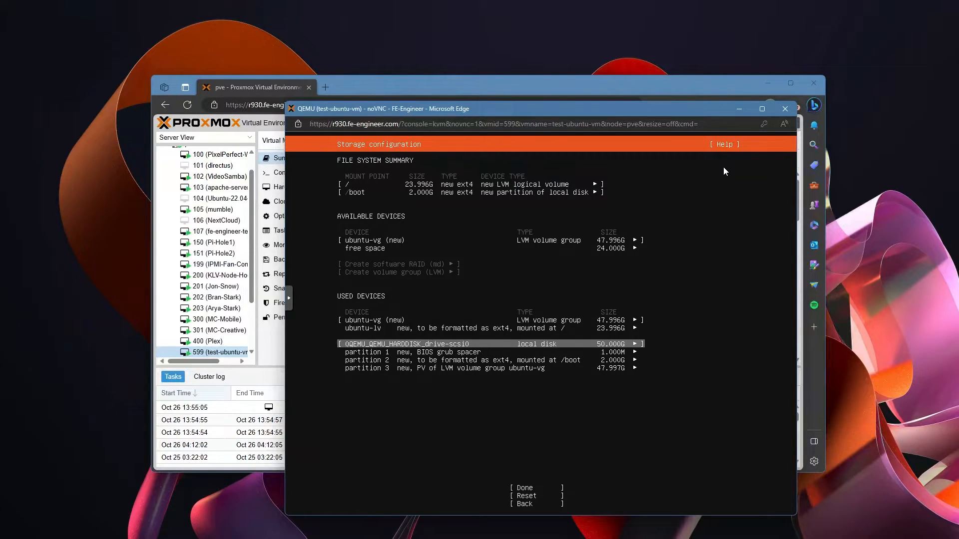
{"action": "key", "text": "Down"}
{"action": "key", "text": "Down"}
{"action": "key", "text": "Down"}
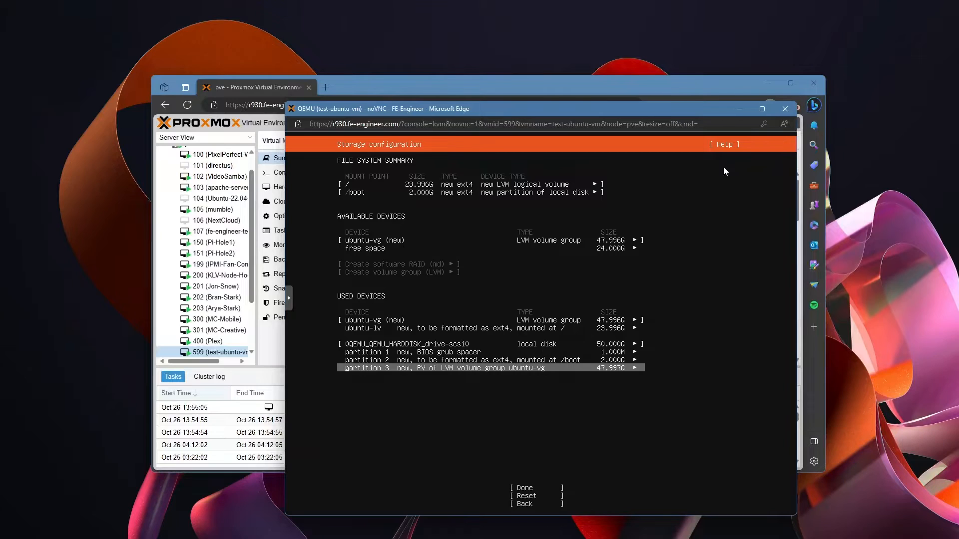
{"action": "key", "text": "Up"}
{"action": "key", "text": "Up"}
{"action": "key", "text": "Up"}
{"action": "key", "text": "Up"}
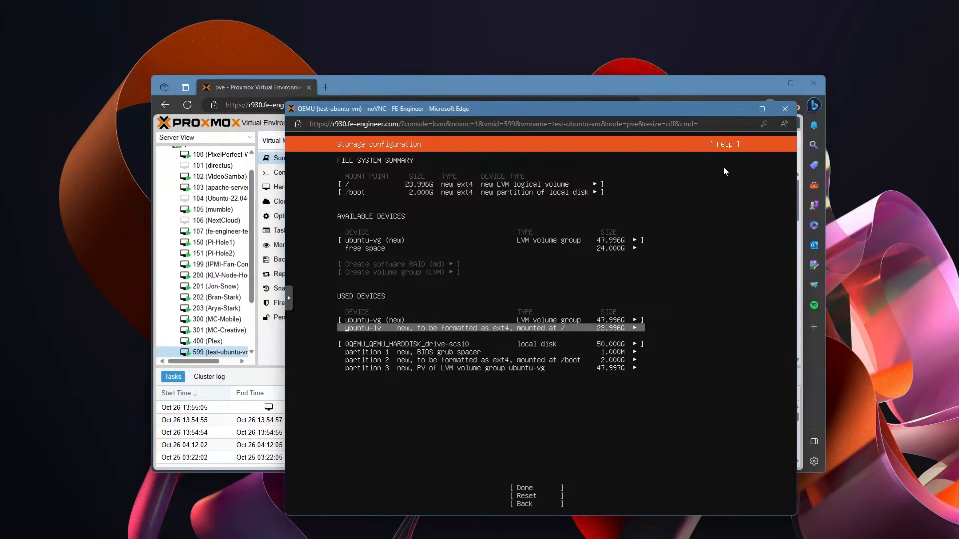
{"action": "key", "text": "Up"}
{"action": "key", "text": "Up"}
{"action": "key", "text": "Up"}
{"action": "key", "text": "Down"}
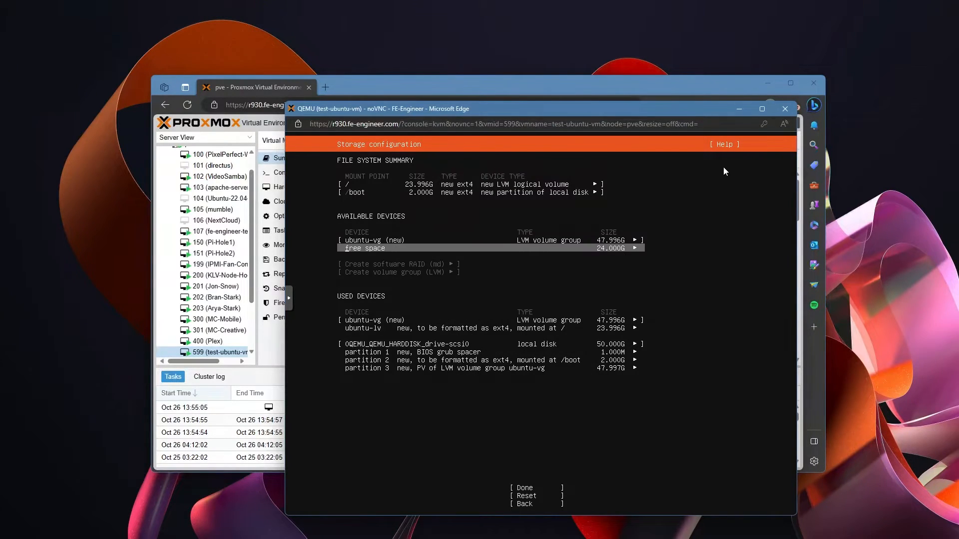
{"action": "key", "text": "Down"}
{"action": "key", "text": "Down"}
{"action": "key", "text": "Up"}
{"action": "key", "text": "Down"}
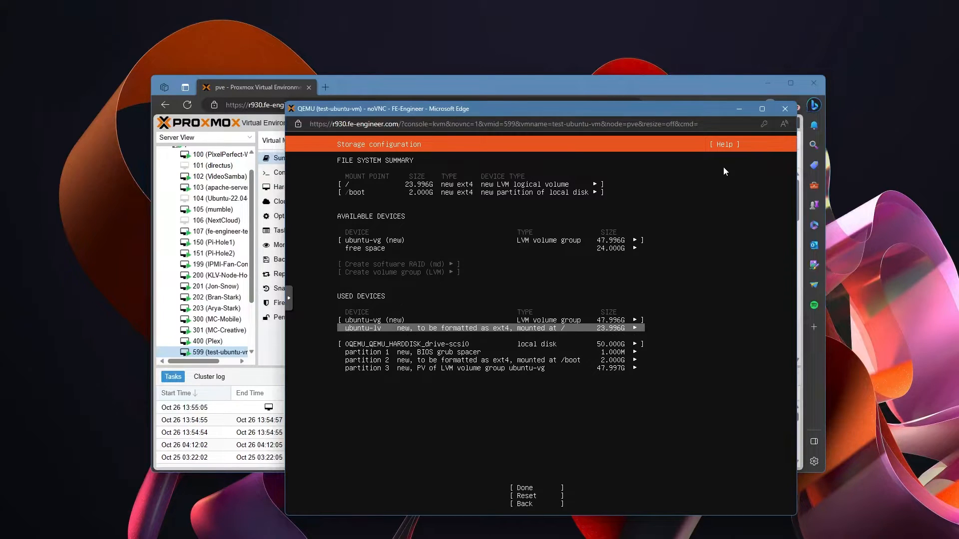
{"action": "key", "text": "Return"}
{"action": "key", "text": "Down"}
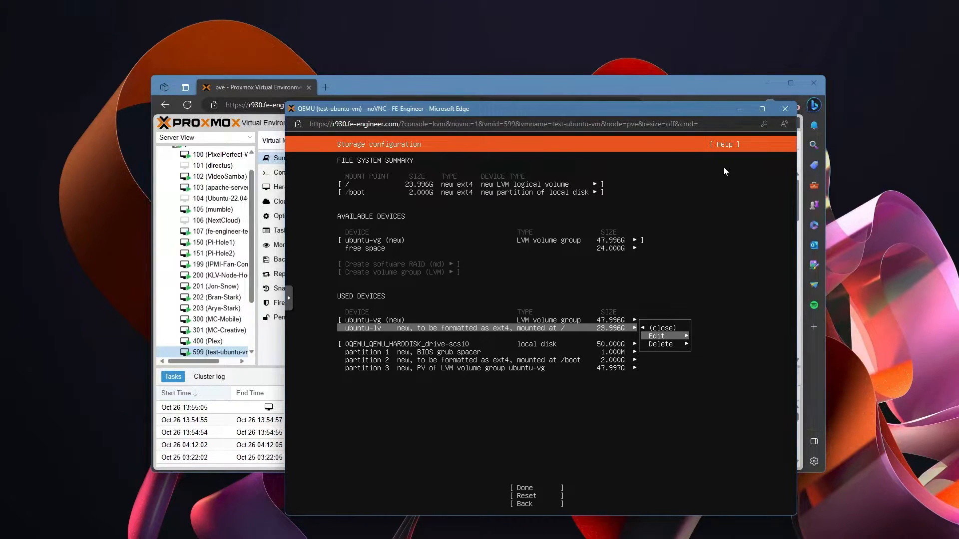
{"action": "key", "text": "Return"}
Step: Set the ubuntu-lv size to 47.996G, save it, and review the updated storage summary
{"action": "key", "text": "Up"}
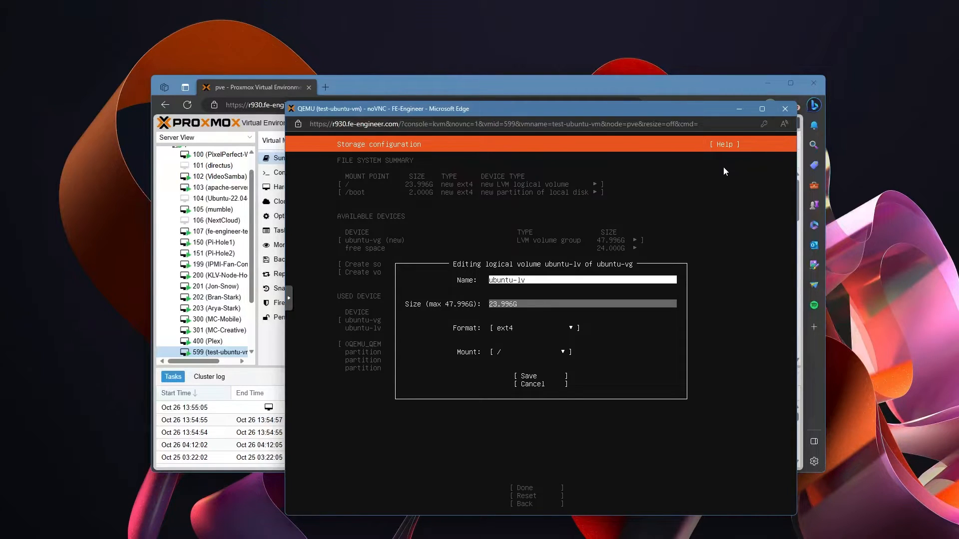
{"action": "type", "text": "47.99"}
{"action": "key", "text": "Delete"}
{"action": "key", "text": "Delete"}
{"action": "key", "text": "Delete"}
{"action": "key", "text": "Delete"}
{"action": "key", "text": "Delete"}
{"action": "key", "text": "Down"}
{"action": "key", "text": "Down"}
{"action": "key", "text": "Down"}
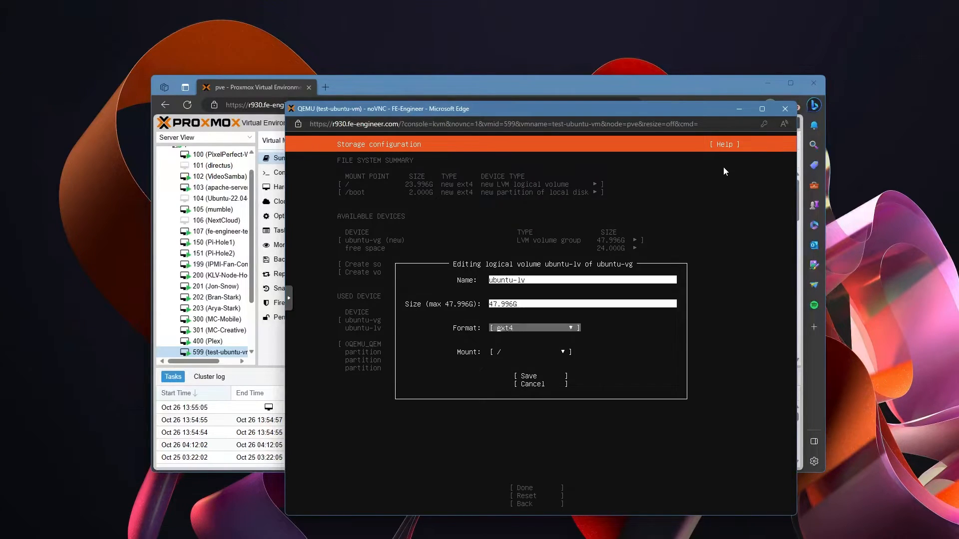
{"action": "key", "text": "Up"}
{"action": "key", "text": "Up"}
{"action": "key", "text": "Up"}
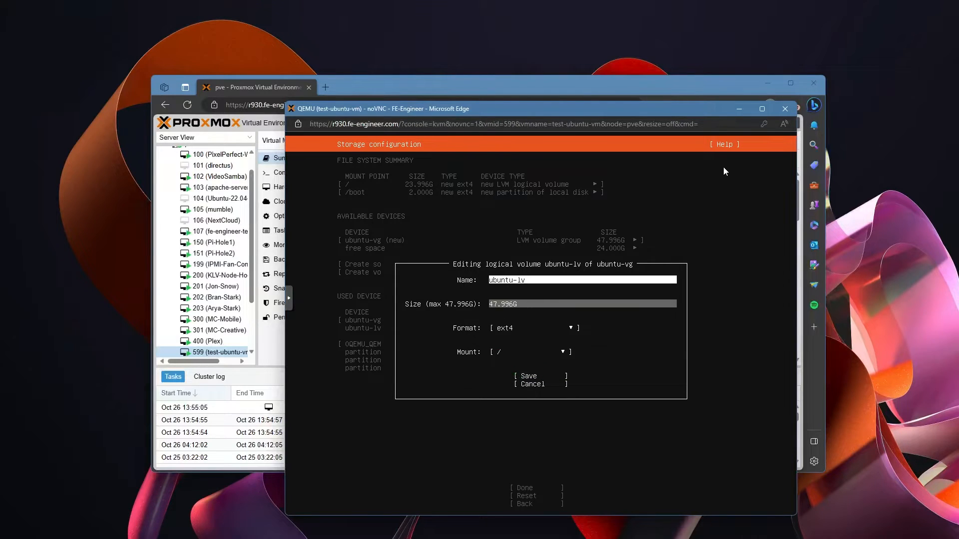
{"action": "key", "text": "Down"}
{"action": "key", "text": "Down"}
{"action": "key", "text": "Down"}
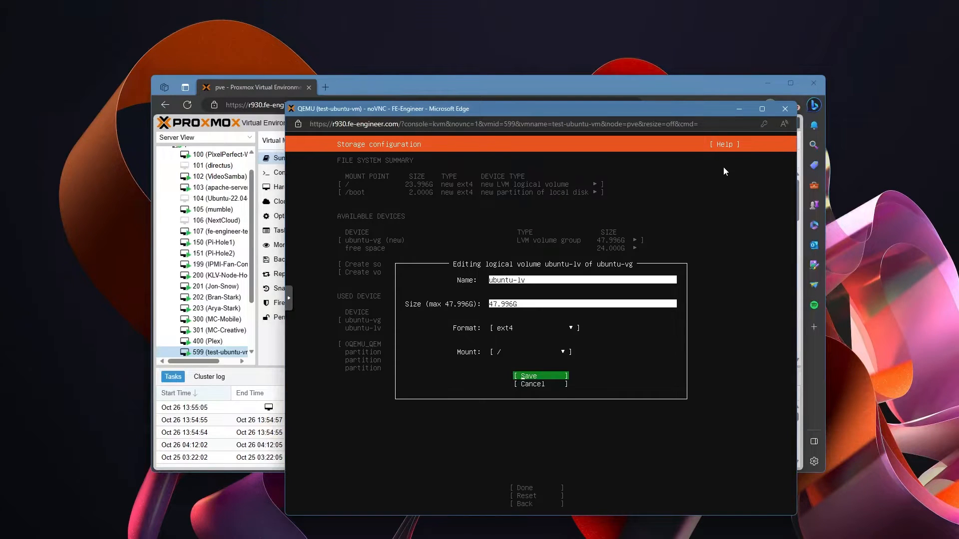
{"action": "key", "text": "Up"}
{"action": "key", "text": "Up"}
{"action": "key", "text": "Up"}
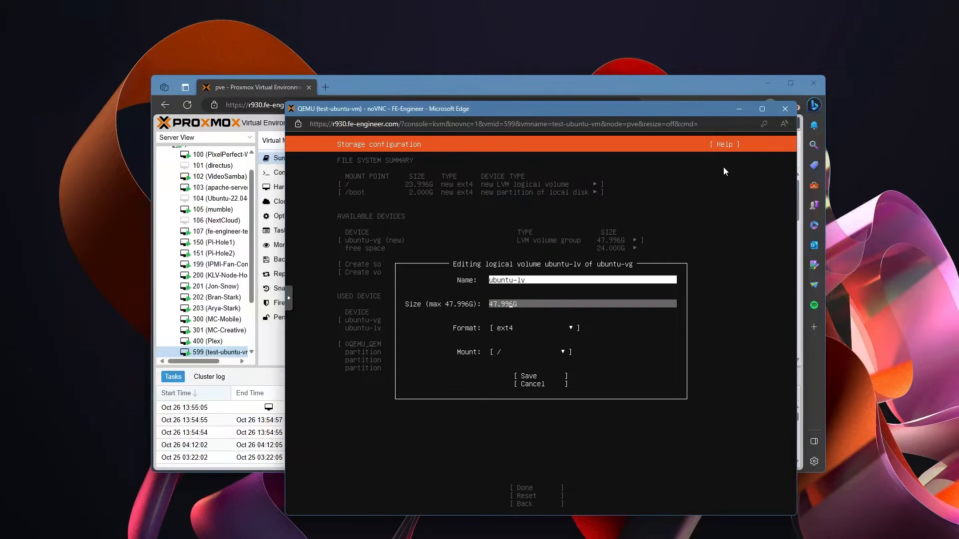
{"action": "key", "text": "Down"}
{"action": "key", "text": "Down"}
{"action": "key", "text": "Down"}
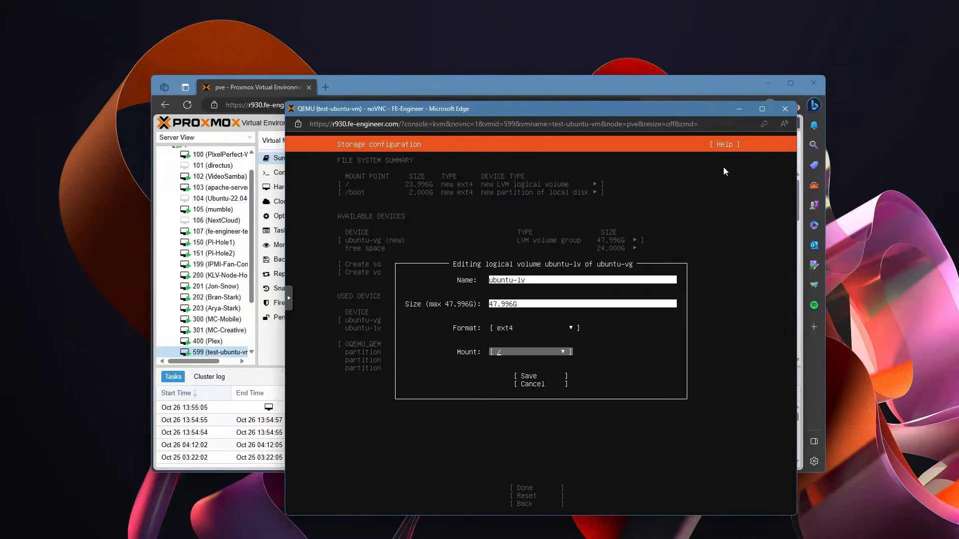
{"action": "key", "text": "Return"}
{"action": "key", "text": "Down"}
{"action": "key", "text": "Down"}
{"action": "key", "text": "Down"}
{"action": "key", "text": "Up"}
{"action": "key", "text": "Up"}
{"action": "key", "text": "Up"}
{"action": "key", "text": "Down"}
{"action": "key", "text": "Down"}
{"action": "key", "text": "Down"}
{"action": "key", "text": "Up"}
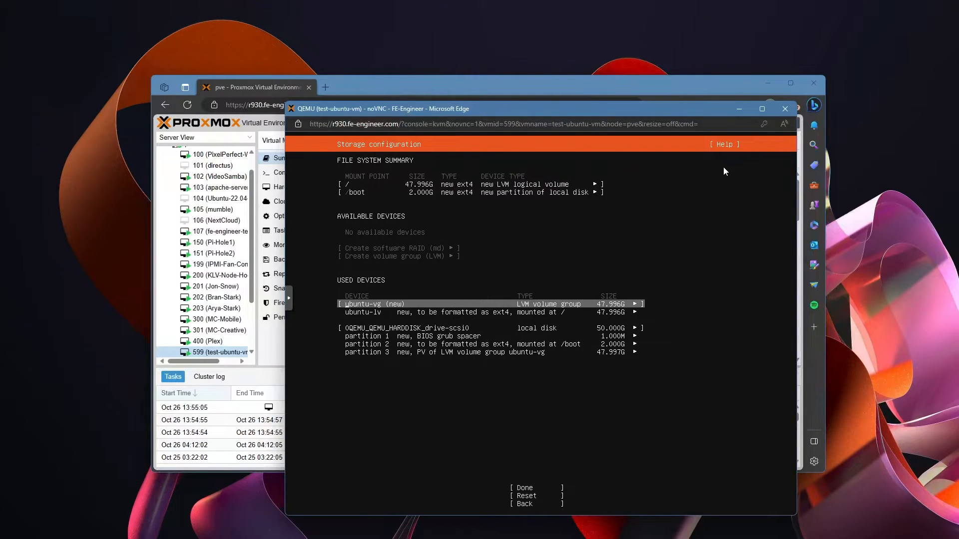
Step: Finish the storage setup and confirm the destructive install with Continue
{"action": "key", "text": "Down"}
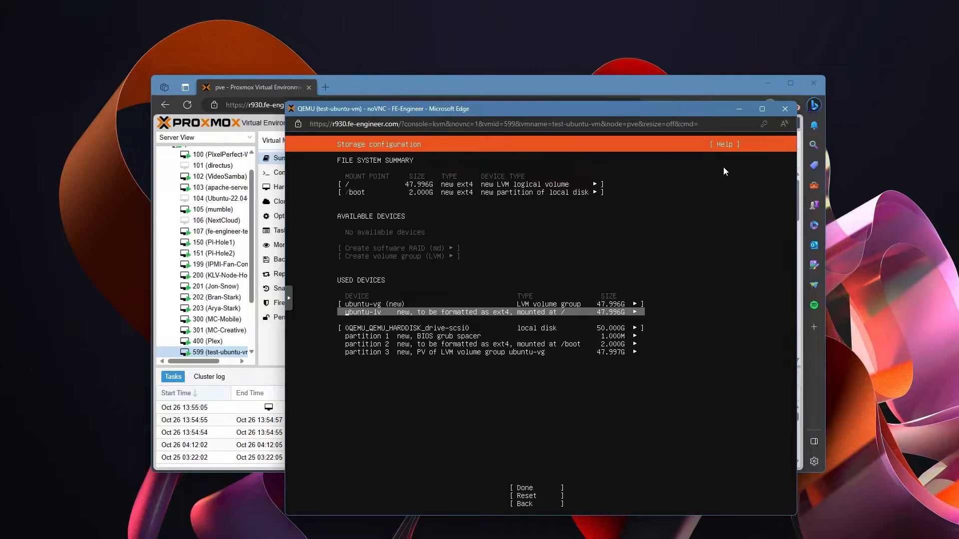
{"action": "key", "text": "Down"}
{"action": "key", "text": "Down"}
{"action": "key", "text": "Down"}
{"action": "key", "text": "Down"}
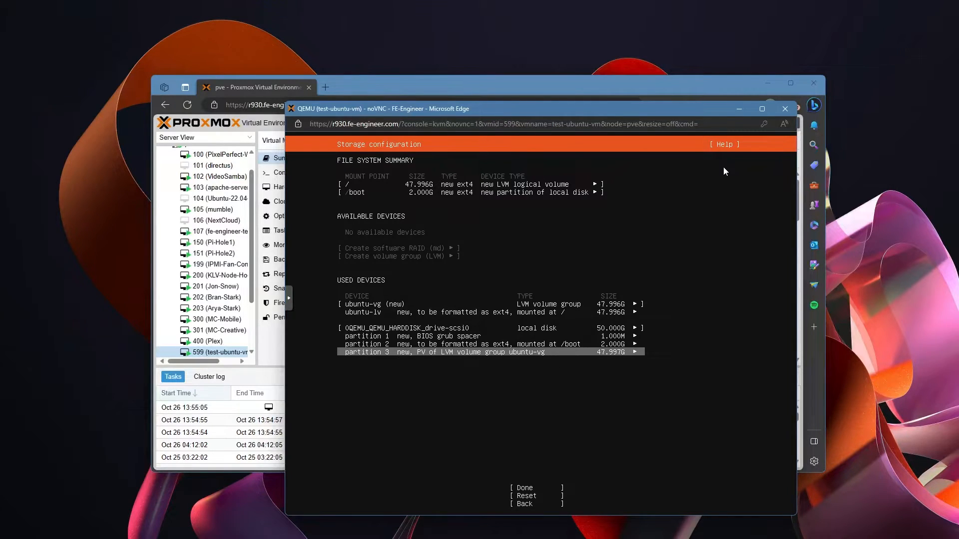
{"action": "key", "text": "Down"}
{"action": "key", "text": "Return"}
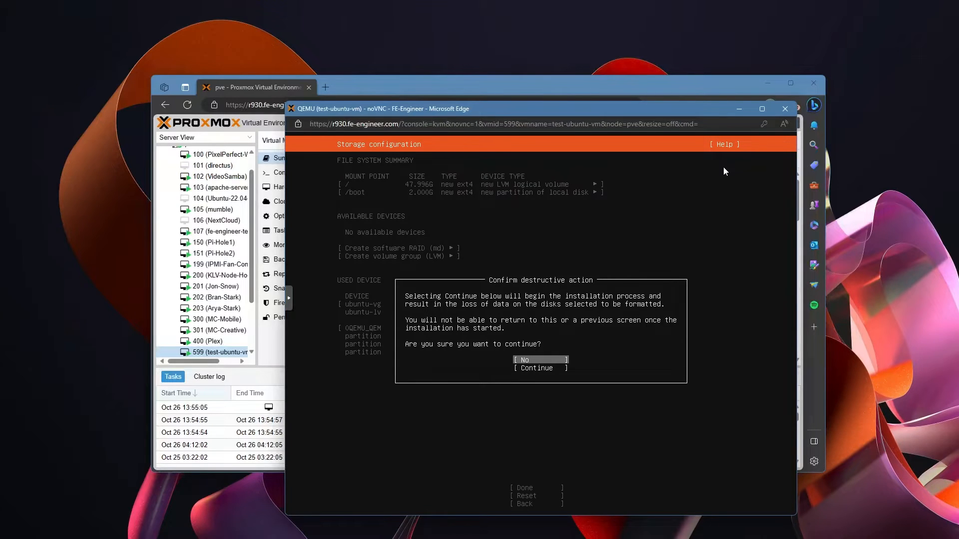
{"action": "key", "text": "Down"}
{"action": "key", "text": "Return"}
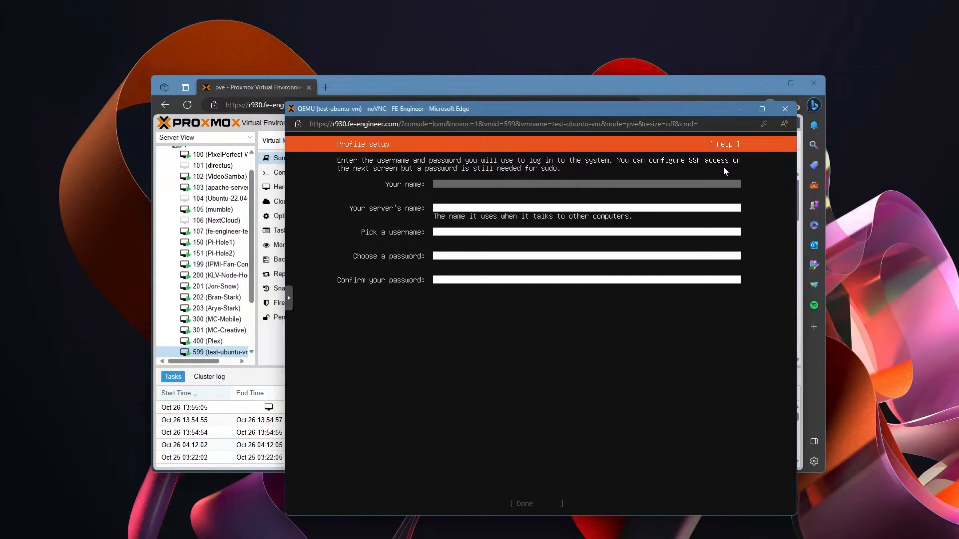
Step: Fill the profile with the user's name, server name test-ubuntu-vm, username and password
{"action": "type", "text": "jon"}
{"action": "key", "text": "Tab"}
{"action": "type", "text": "test-ubuntu-vm"}
{"action": "key", "text": "Tab"}
{"action": "type", "text": "jon"}
{"action": "key", "text": "Tab"}
{"action": "type", "text": "*********"}
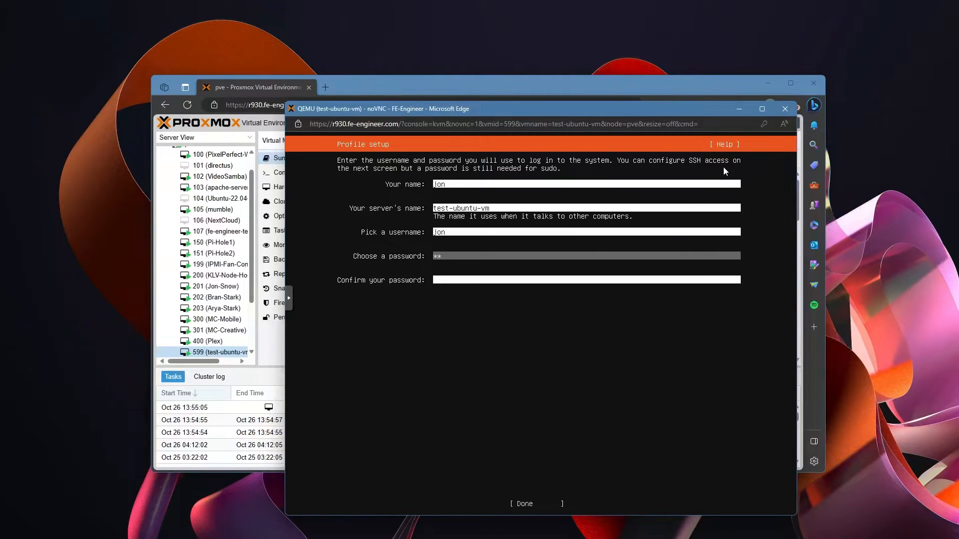
{"action": "key", "text": "Tab"}
{"action": "type", "text": "****"}
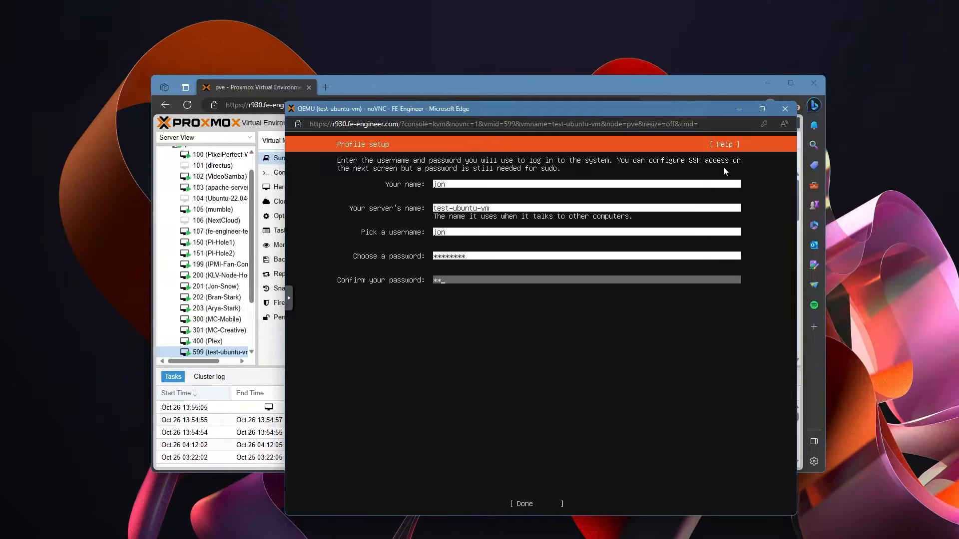
{"action": "key", "text": "ctrl+w"}
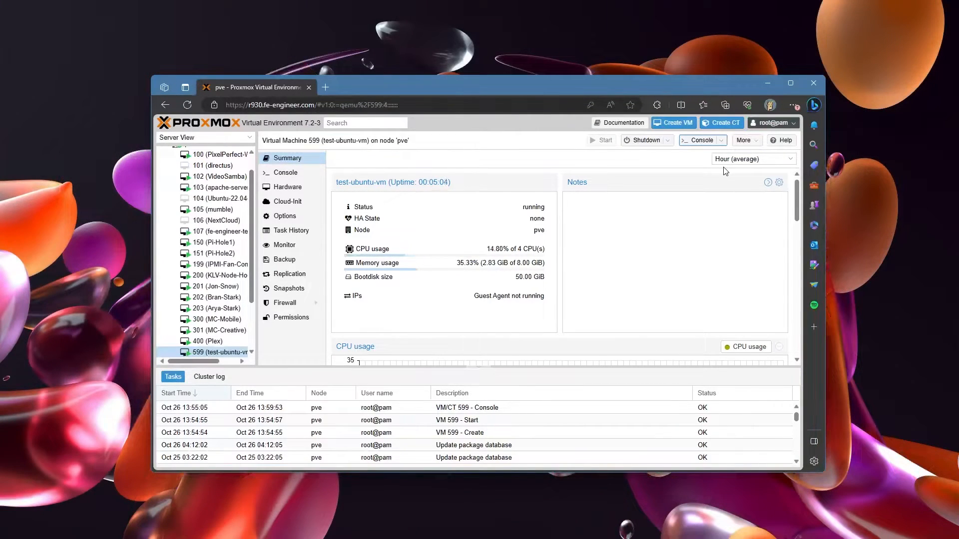
Step: Reopen the VM console, re-enter the password confirmation and submit the profile
{"action": "left_click", "coordinate": [701, 141]}
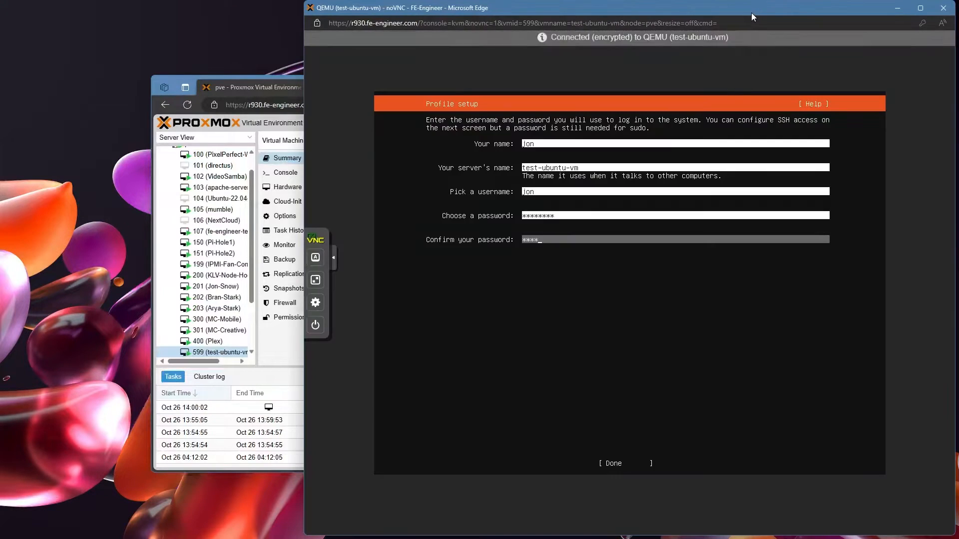
{"action": "left_click_drag", "start_coordinate": [751, 13], "coordinate": [415, 109]}
{"action": "key", "text": "BackSpace"}
{"action": "key", "text": "BackSpace"}
{"action": "key", "text": "BackSpace"}
{"action": "key", "text": "BackSpace"}
{"action": "type", "text": "********"}
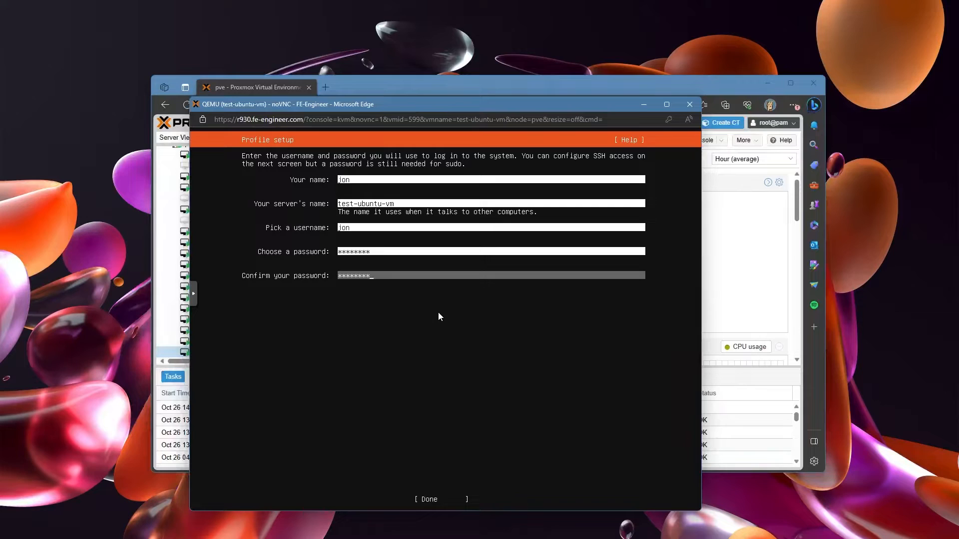
{"action": "key", "text": "Tab"}
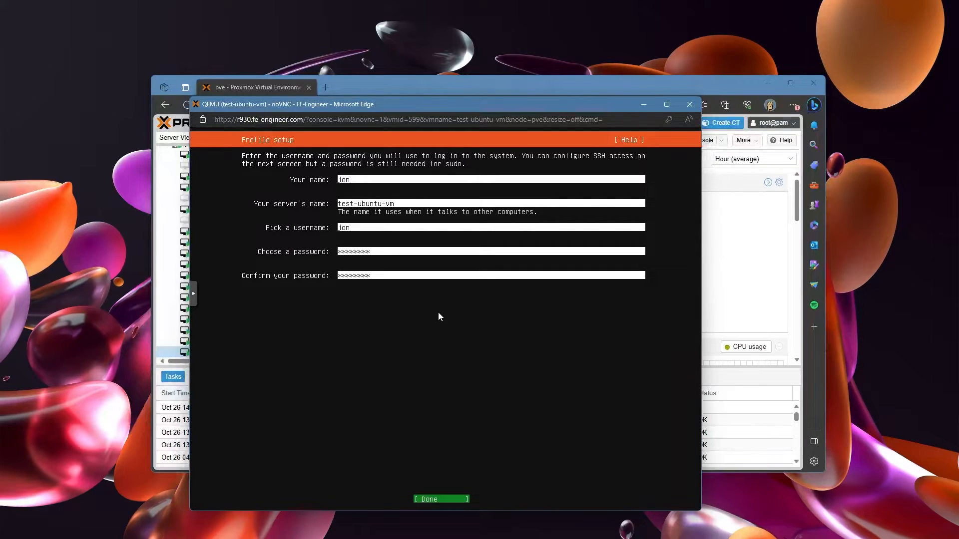
{"action": "key", "text": "Return"}
Step: Enable Install OpenSSH server and set the SSH identity import to GitHub
{"action": "key", "text": "space"}
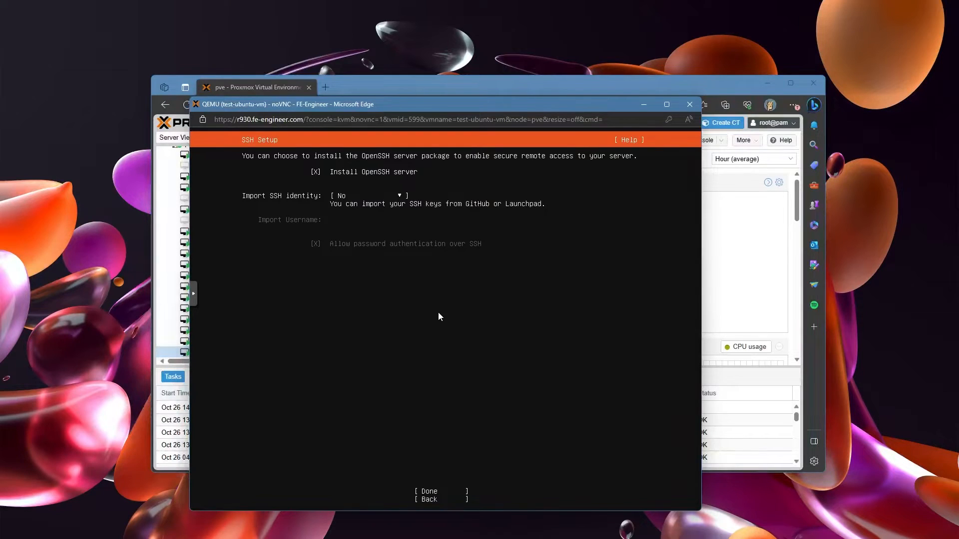
{"action": "key", "text": "Tab"}
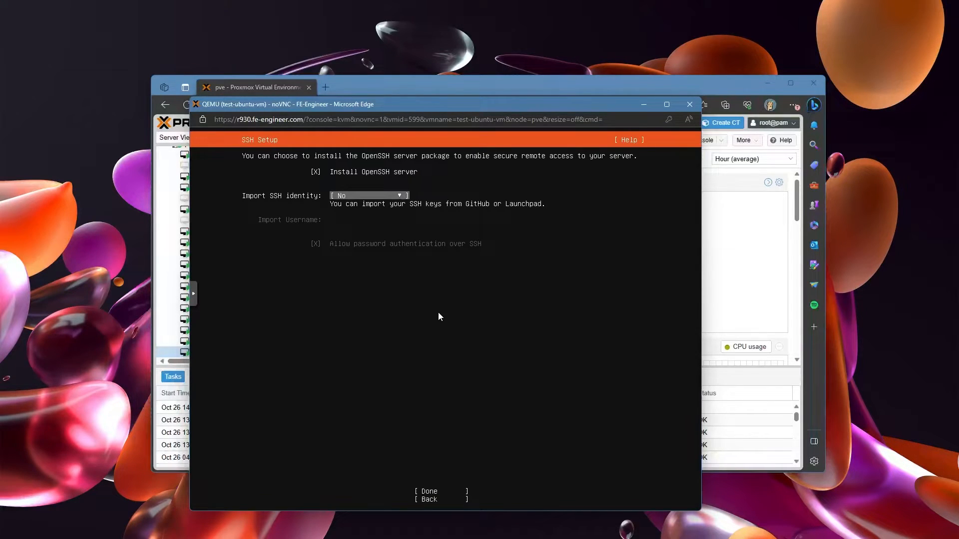
{"action": "key", "text": "Return"}
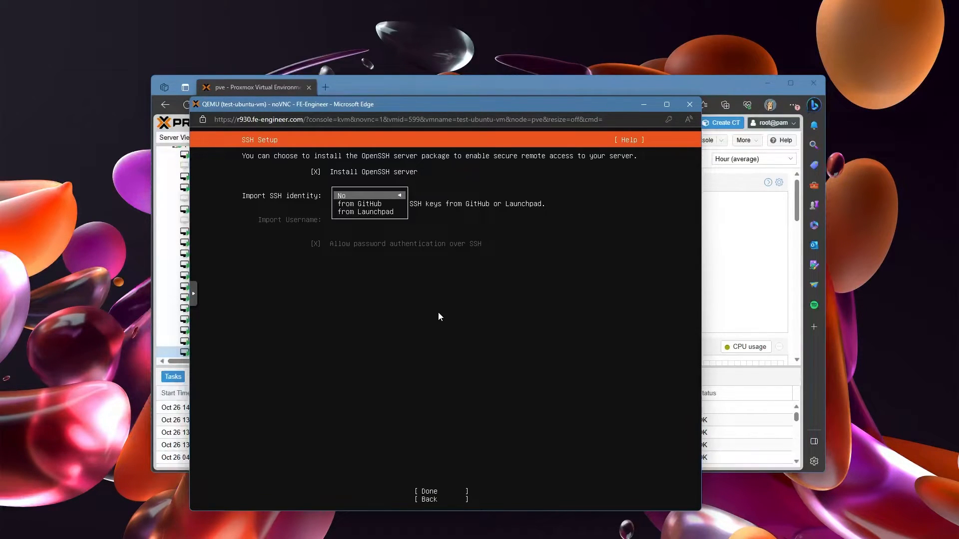
{"action": "key", "text": "Down"}
{"action": "key", "text": "Return"}
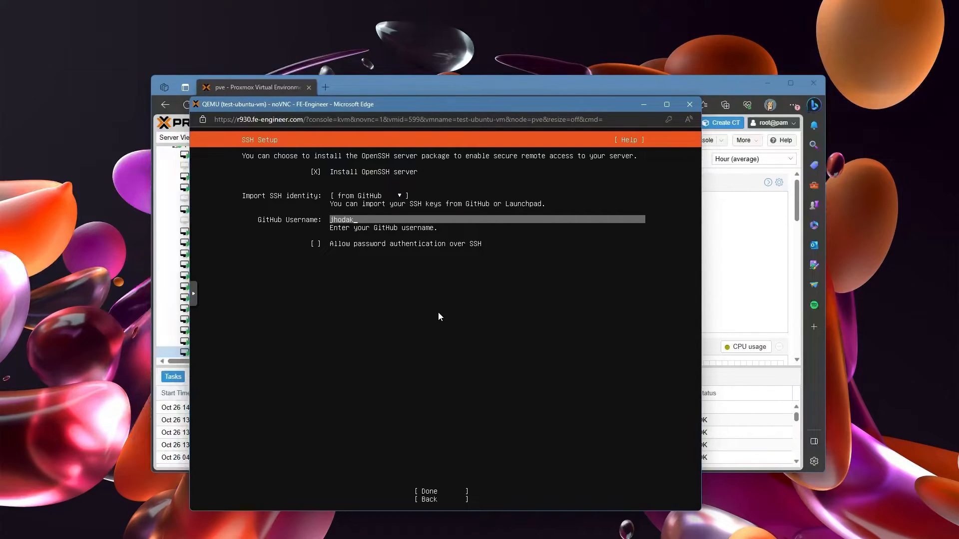
Step: Enter the GitHub username, fetch its SSH keys and accept them
{"action": "key", "text": "Tab"}
{"action": "key", "text": "Tab"}
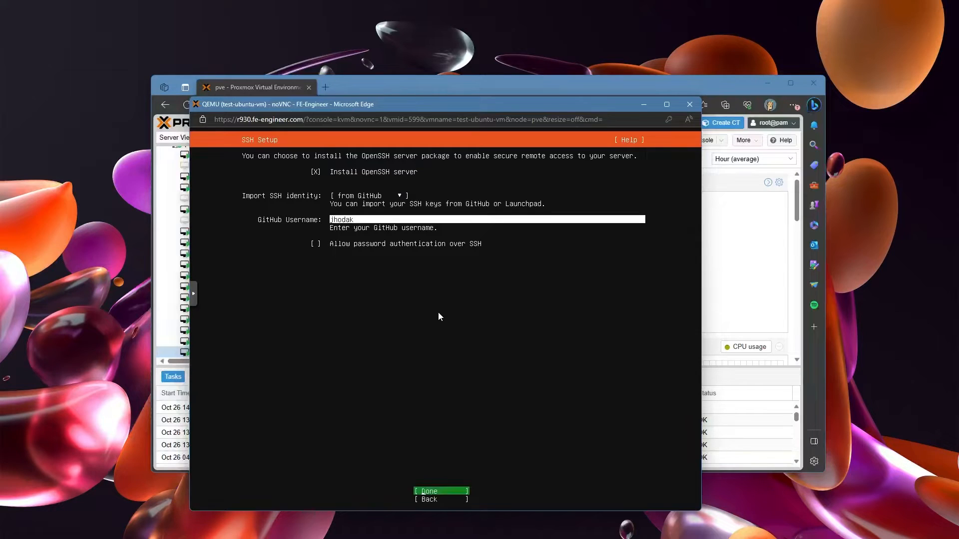
{"action": "key", "text": "Return"}
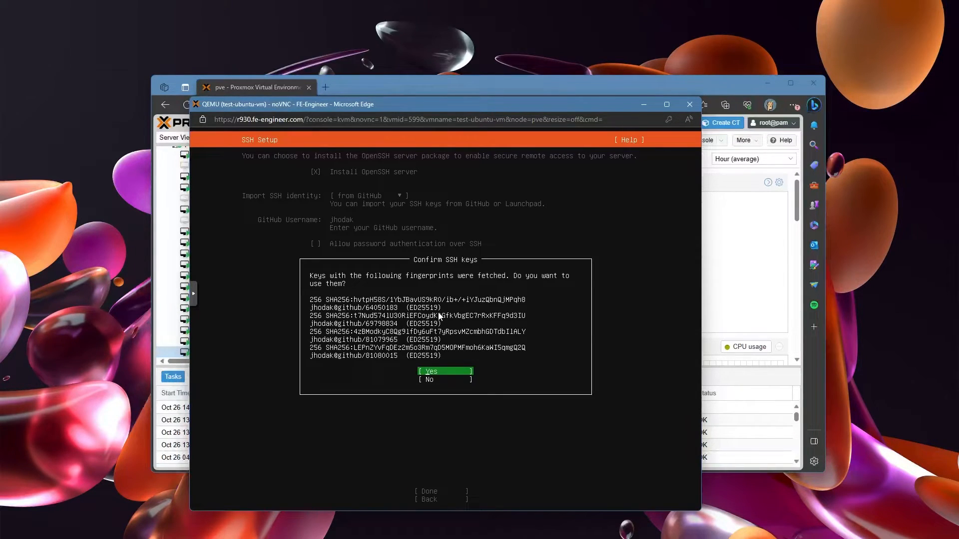
{"action": "key", "text": "Return"}
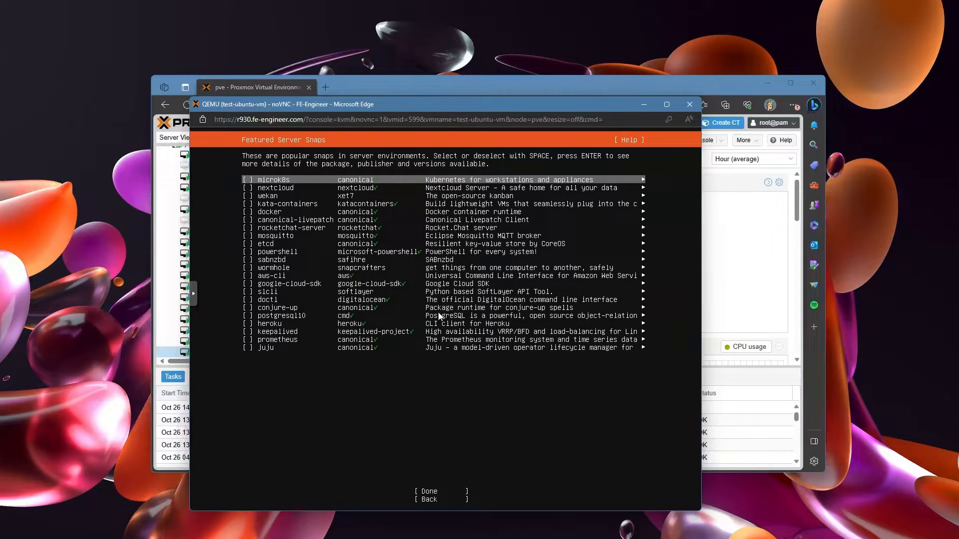
Step: Leave every featured server snap unselected and start the installation
{"action": "key", "text": "Down"}
{"action": "key", "text": "Down"}
{"action": "key", "text": "Down"}
{"action": "key", "text": "Down"}
{"action": "key", "text": "Down"}
{"action": "key", "text": "Down"}
{"action": "key", "text": "Down"}
{"action": "key", "text": "Down"}
{"action": "key", "text": "Down"}
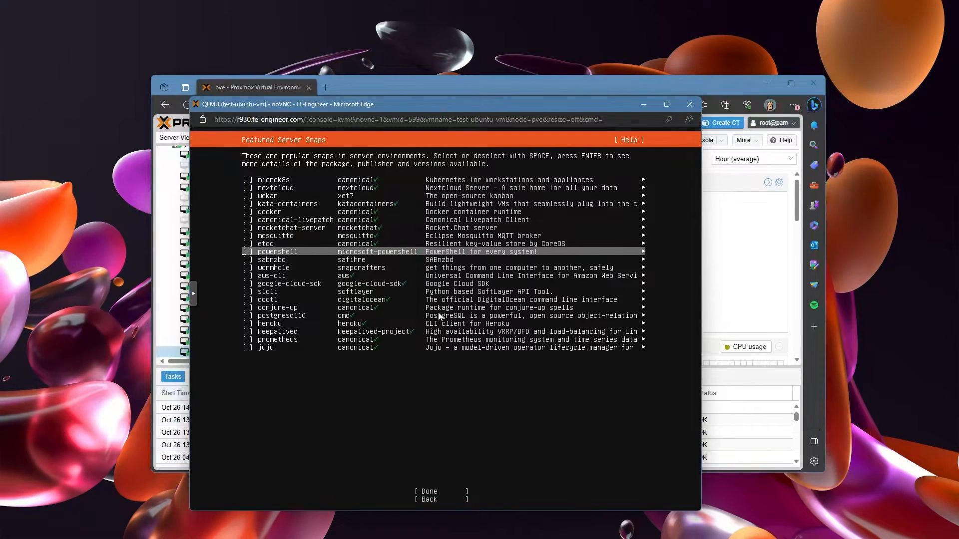
{"action": "key", "text": "Up"}
{"action": "key", "text": "Up"}
{"action": "key", "text": "Up"}
{"action": "key", "text": "Down"}
{"action": "key", "text": "Down"}
{"action": "key", "text": "Down"}
{"action": "key", "text": "Down"}
{"action": "key", "text": "Down"}
{"action": "key", "text": "Down"}
{"action": "key", "text": "Down"}
{"action": "key", "text": "Down"}
{"action": "key", "text": "Down"}
{"action": "key", "text": "Down"}
{"action": "key", "text": "Down"}
{"action": "key", "text": "Down"}
{"action": "key", "text": "Down"}
{"action": "key", "text": "Down"}
{"action": "key", "text": "Down"}
{"action": "key", "text": "Down"}
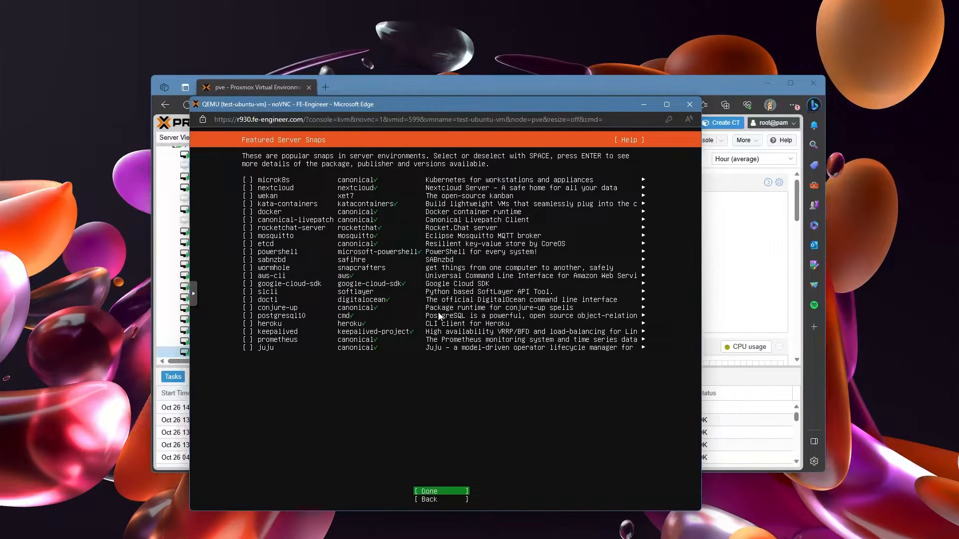
{"action": "key", "text": "Return"}
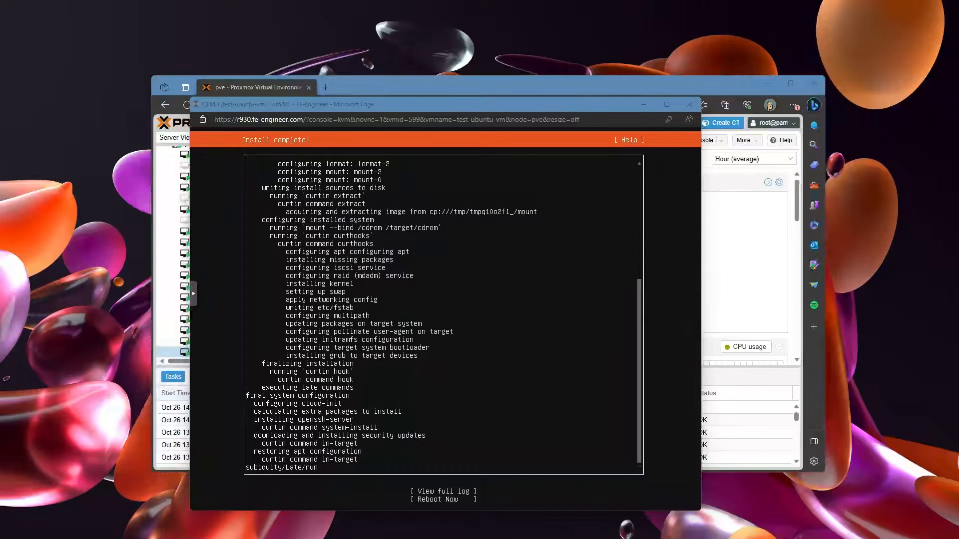
Step: Choose Reboot Now on the installer's completion screen
{"action": "left_click", "coordinate": [448, 372]}
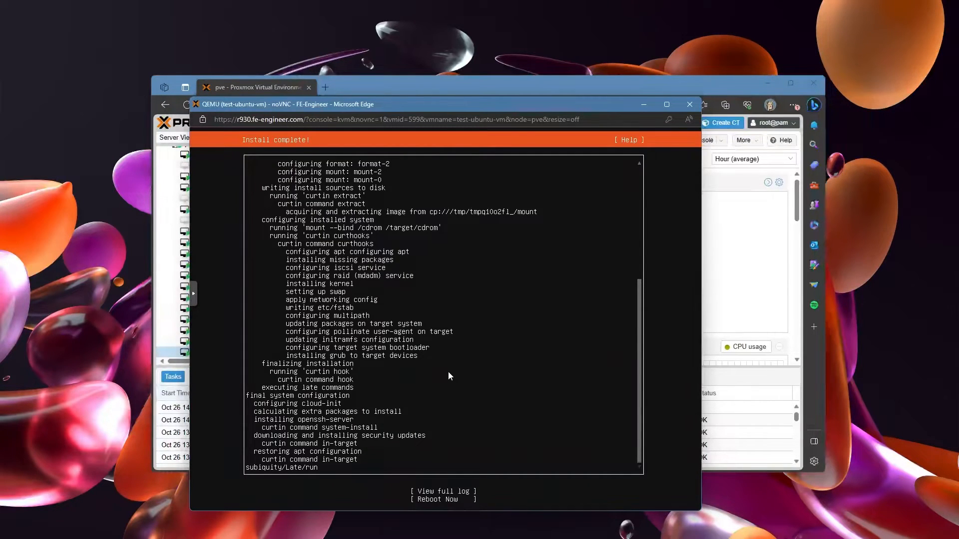
{"action": "key", "text": "Tab"}
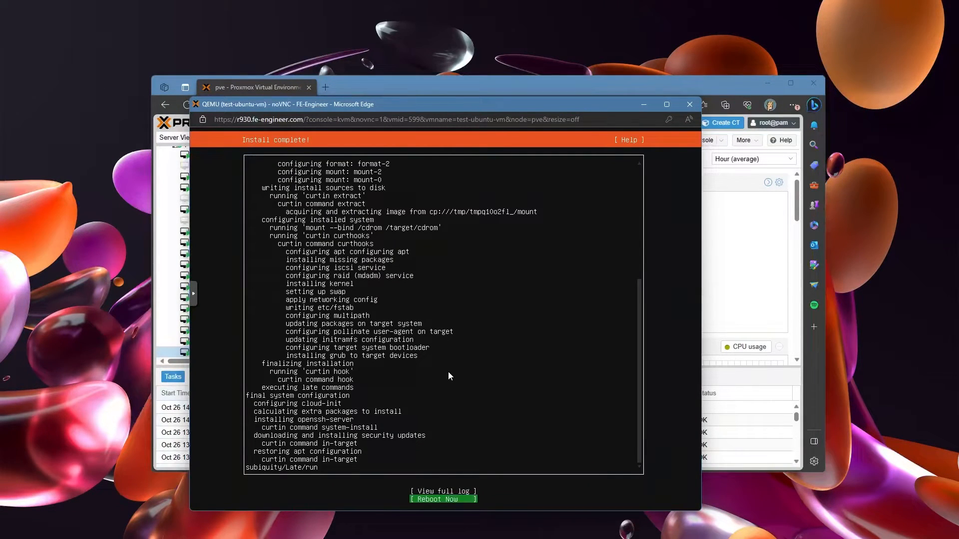
{"action": "key", "text": "Return"}
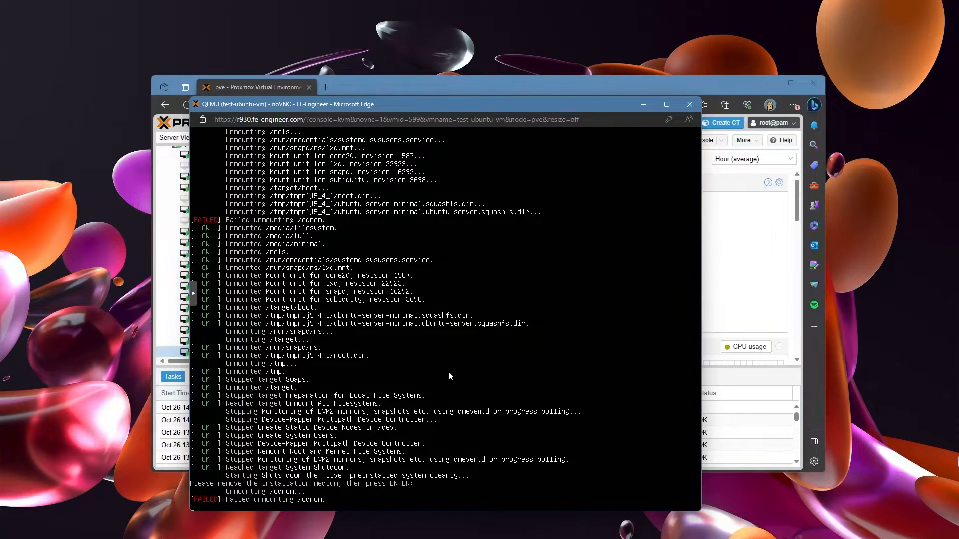
Step: Continue the reboot past the media prompt and log in at the test-ubuntu-vm console with the user's credentials
{"action": "key", "text": "Return"}
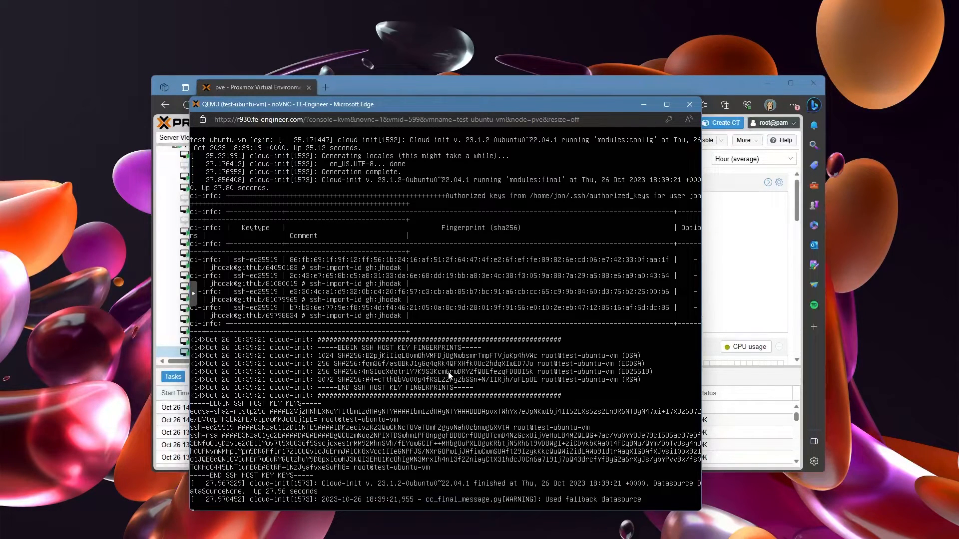
{"action": "key", "text": "Return"}
{"action": "key", "text": "Return"}
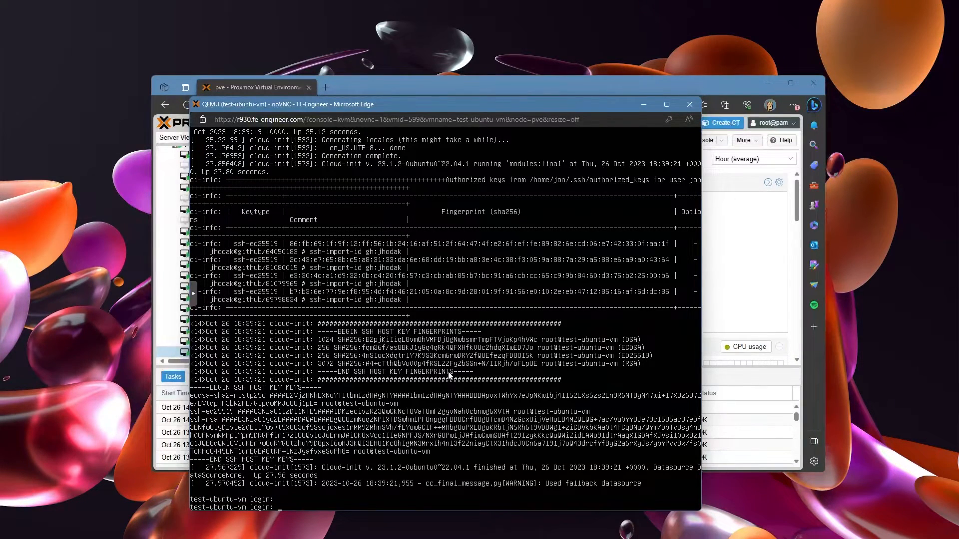
{"action": "type", "text": "jon"}
{"action": "key", "text": "Return"}
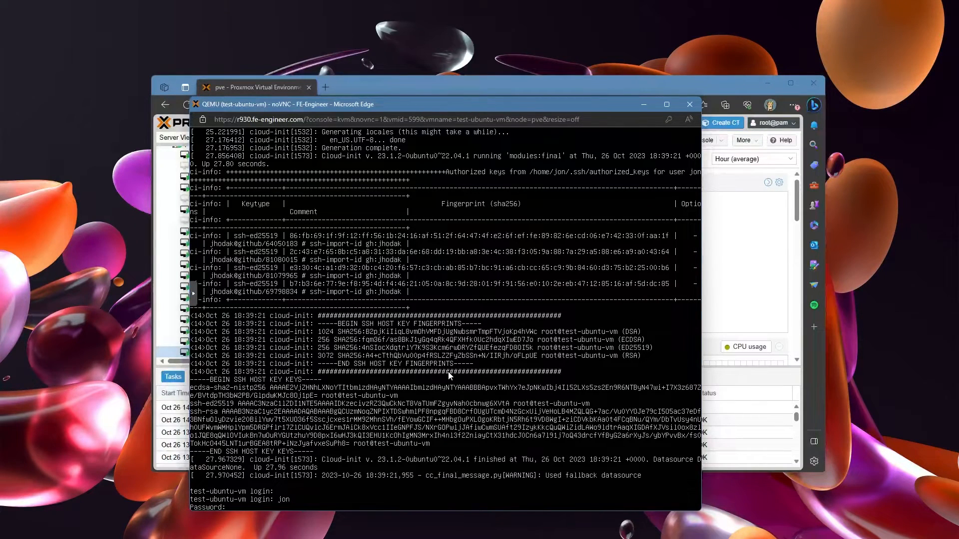
{"action": "key", "text": "Return"}
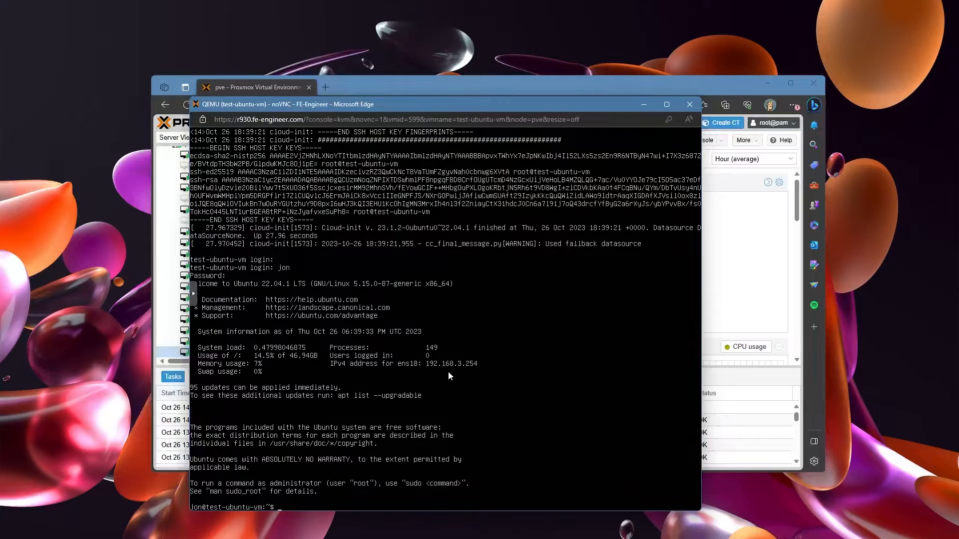
Step: Install qemu-guest-agent via sudo apt-get install, confirming with y, then run sudo reboot
{"action": "type", "text": "sudo  apt-get install qemu-guest-agent"}
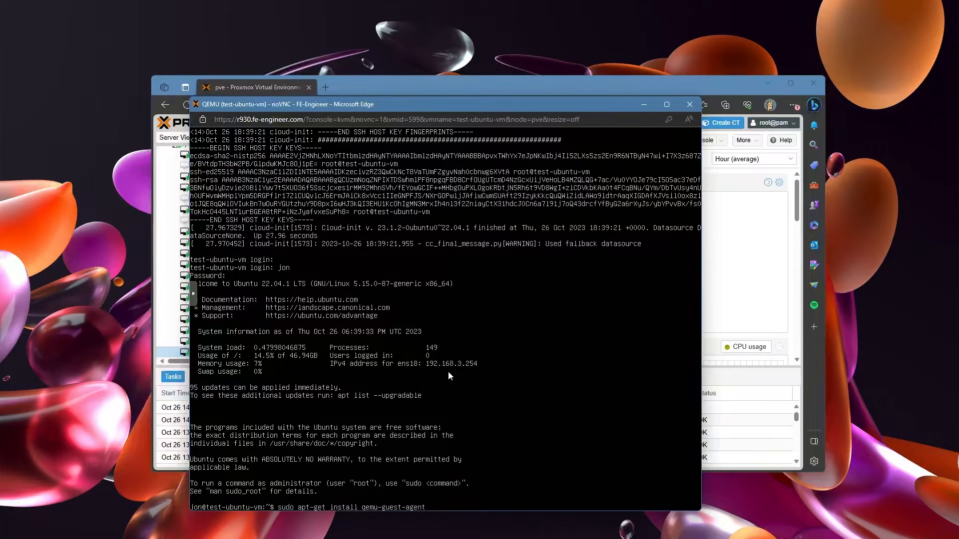
{"action": "key", "text": "Return"}
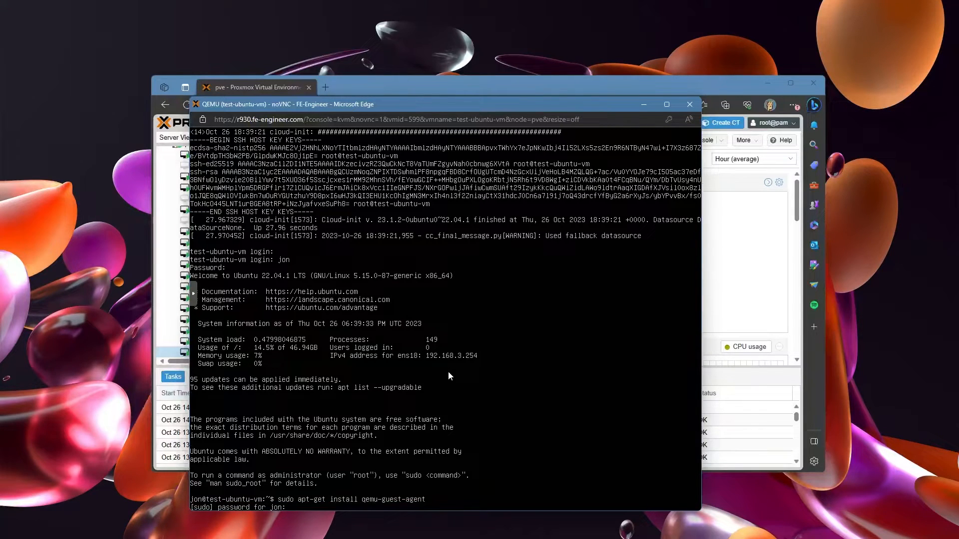
{"action": "key", "text": "Return"}
{"action": "type", "text": "y"}
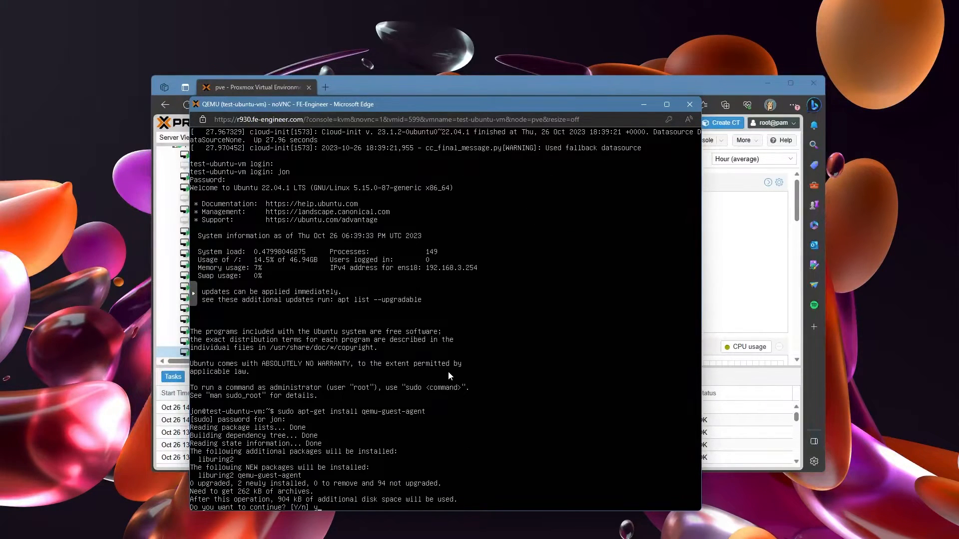
{"action": "key", "text": "Return"}
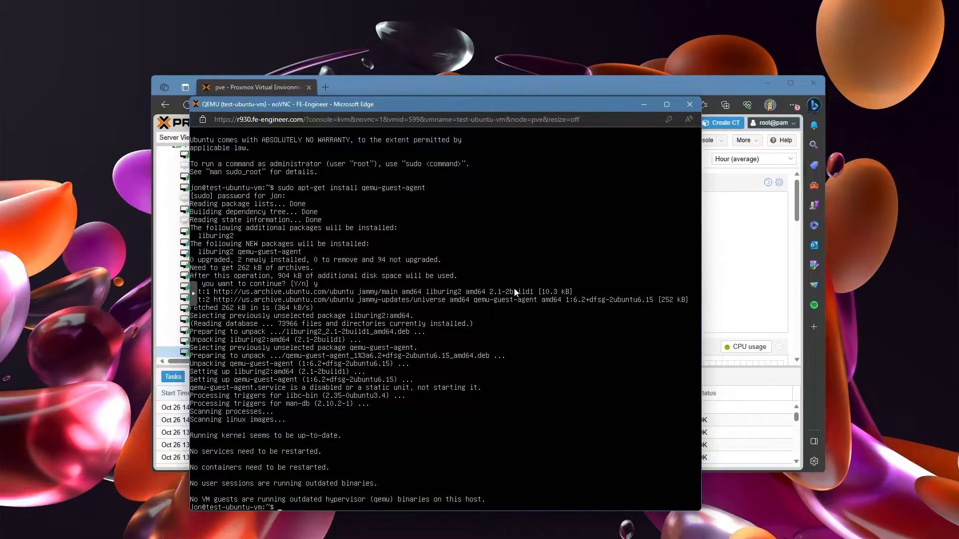
{"action": "type", "text": "sudo reboot"}
{"action": "key", "text": "Return"}
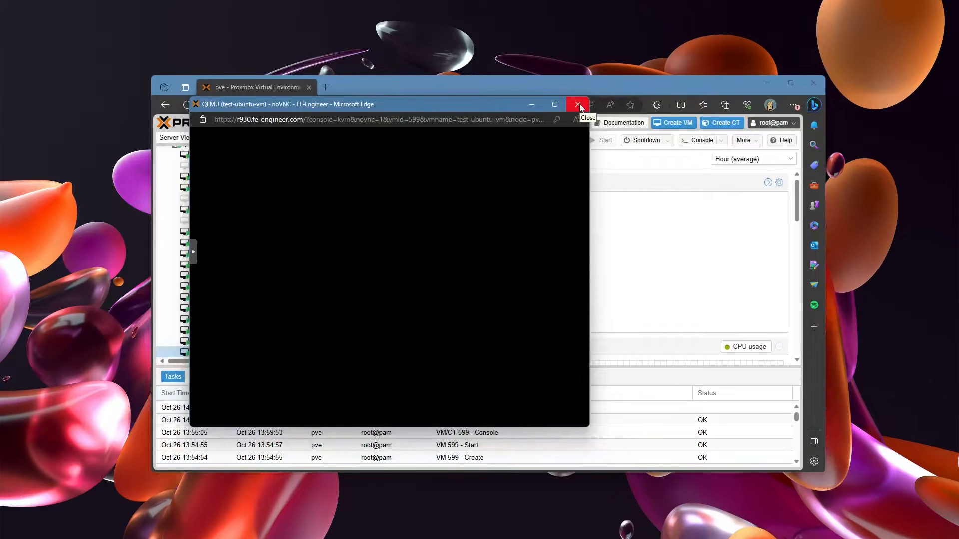
Step: Close the noVNC console and the stray PowerShell window so the Summary shows IP 192.168.3.254
{"action": "left_click", "coordinate": [578, 105]}
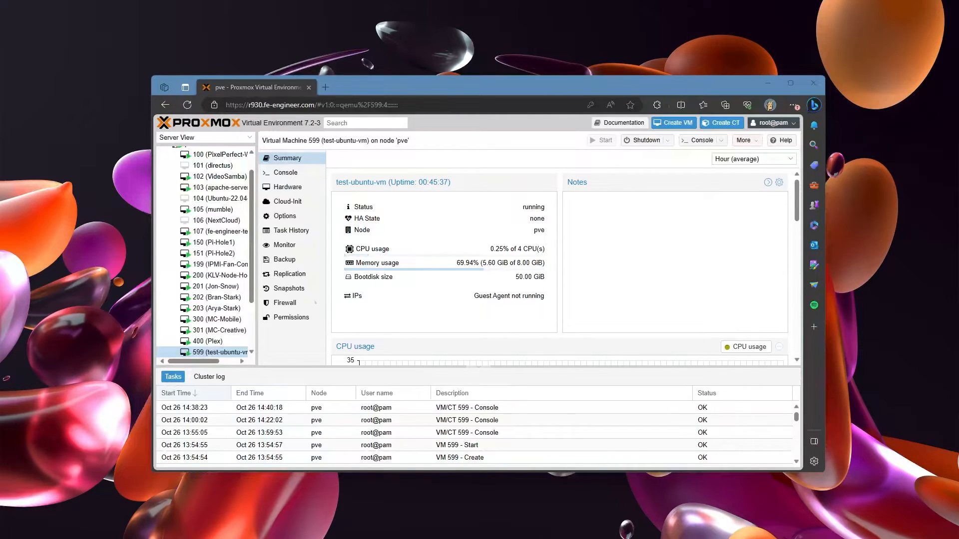
{"action": "left_click_drag", "start_coordinate": [958, 190], "coordinate": [441, 201]}
{"action": "left_click_drag", "start_coordinate": [489, 88], "coordinate": [400, 42]}
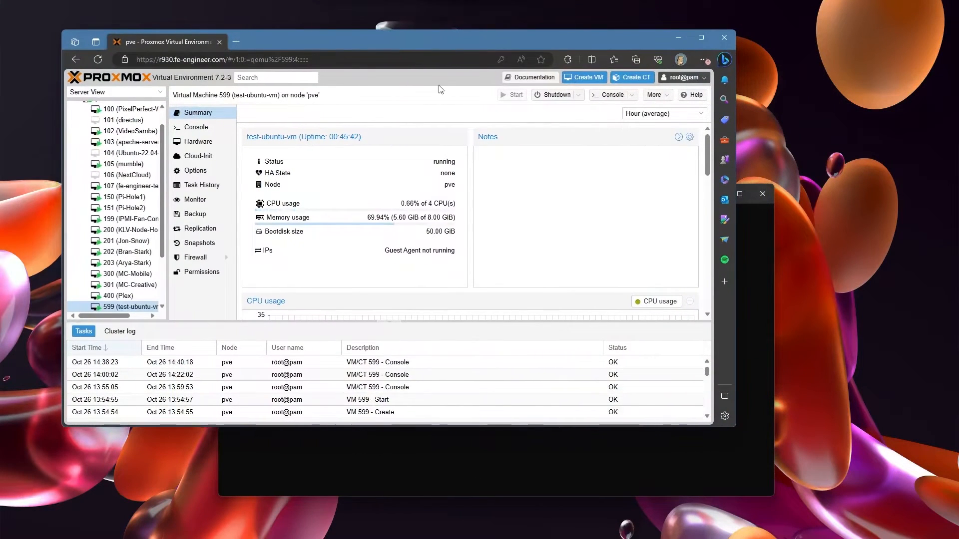
{"action": "left_click", "coordinate": [762, 280]}
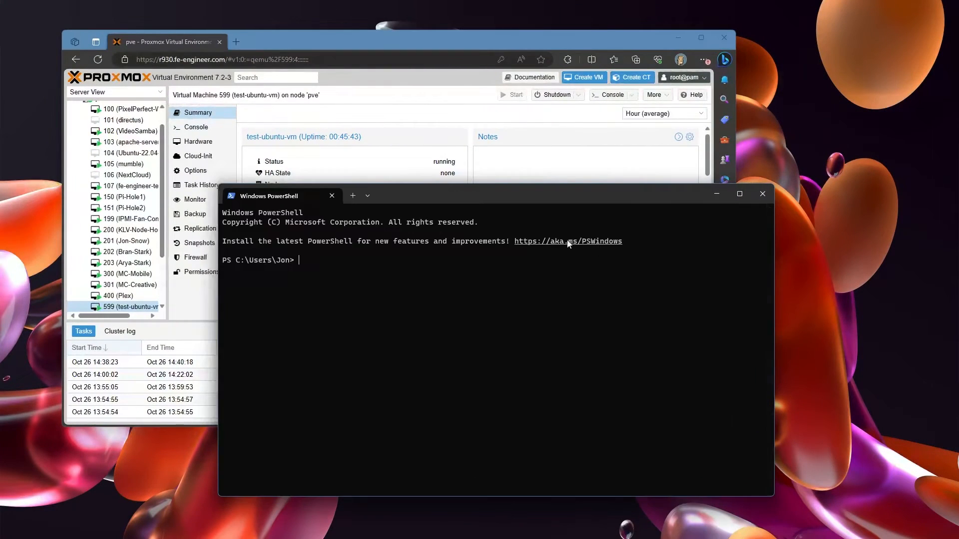
{"action": "left_click", "coordinate": [332, 196]}
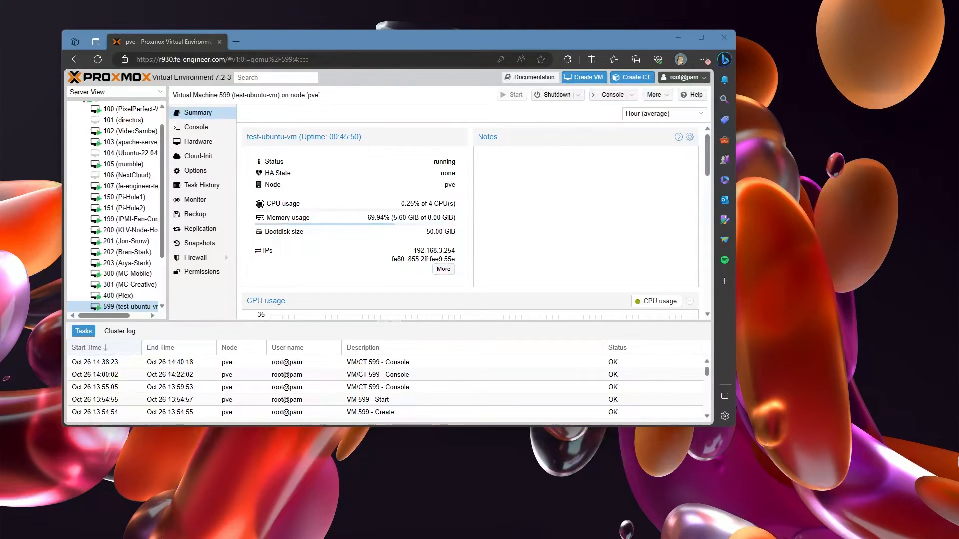
Step: SSH from the terminal to the VM user at 192.168.3.254, accepting the host key with yes
{"action": "left_click_drag", "start_coordinate": [958, 195], "coordinate": [434, 324]}
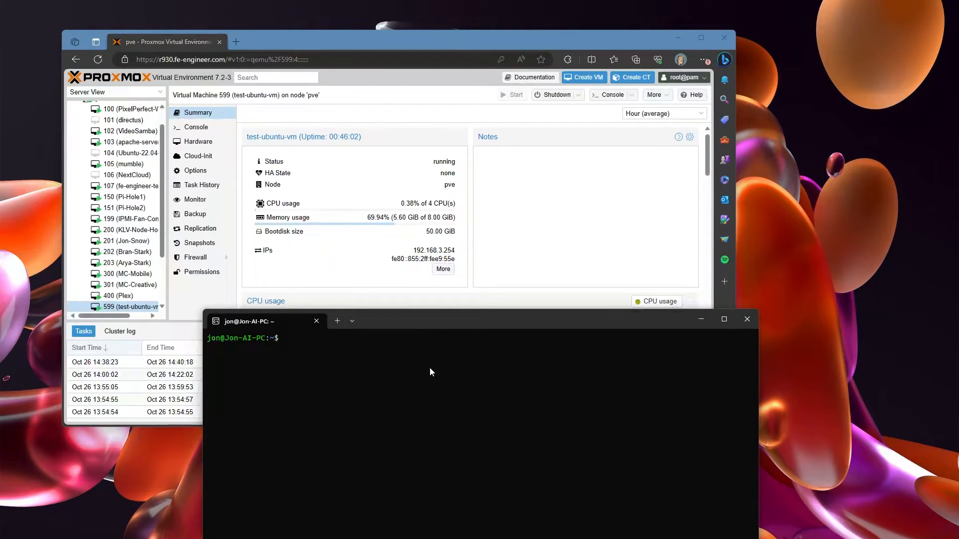
{"action": "type", "text": "ssh jon@192.168.3.254"}
{"action": "key", "text": "Return"}
{"action": "type", "text": "yes"}
{"action": "key", "text": "Return"}
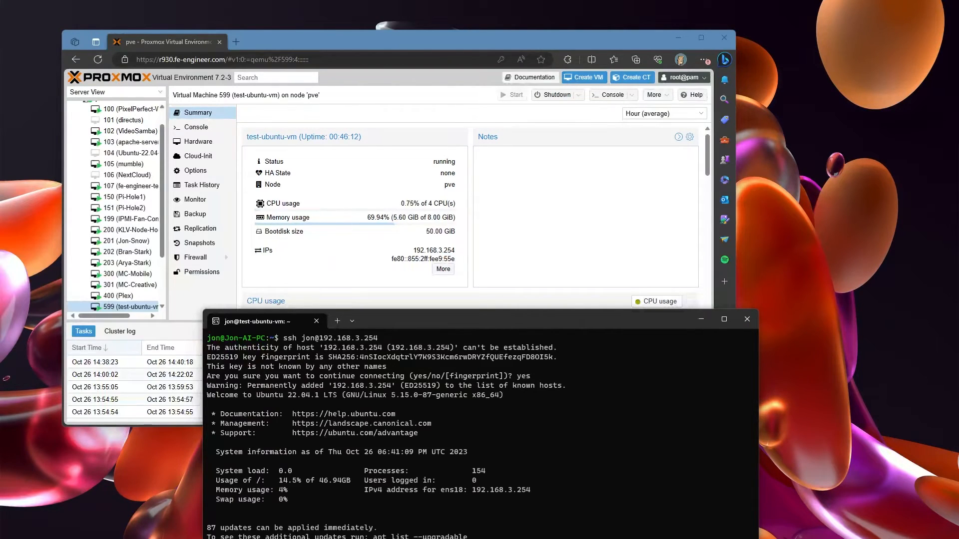
{"action": "left_click_drag", "start_coordinate": [454, 319], "coordinate": [490, 147]}
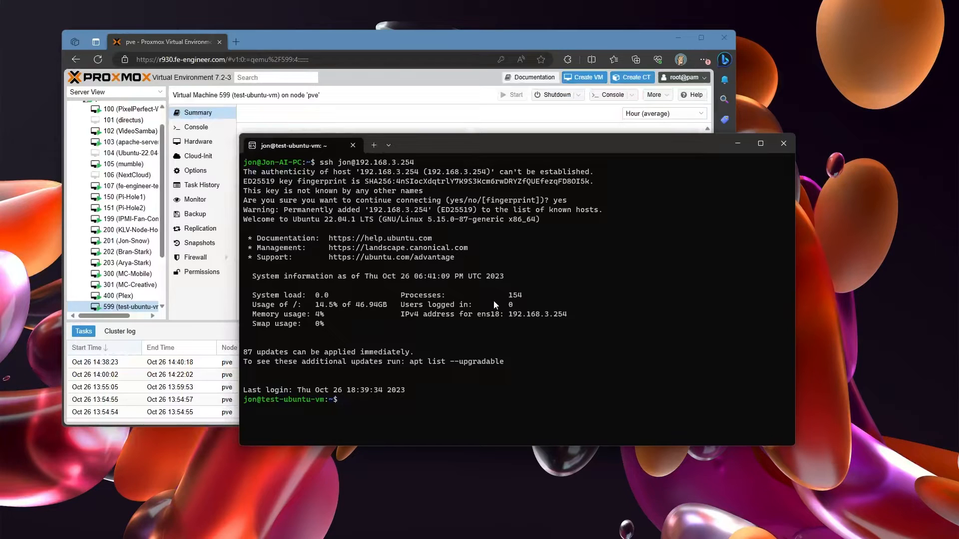
Step: Refresh the VM's package lists with sudo apt-get update in the SSH terminal
{"action": "left_click", "coordinate": [212, 308]}
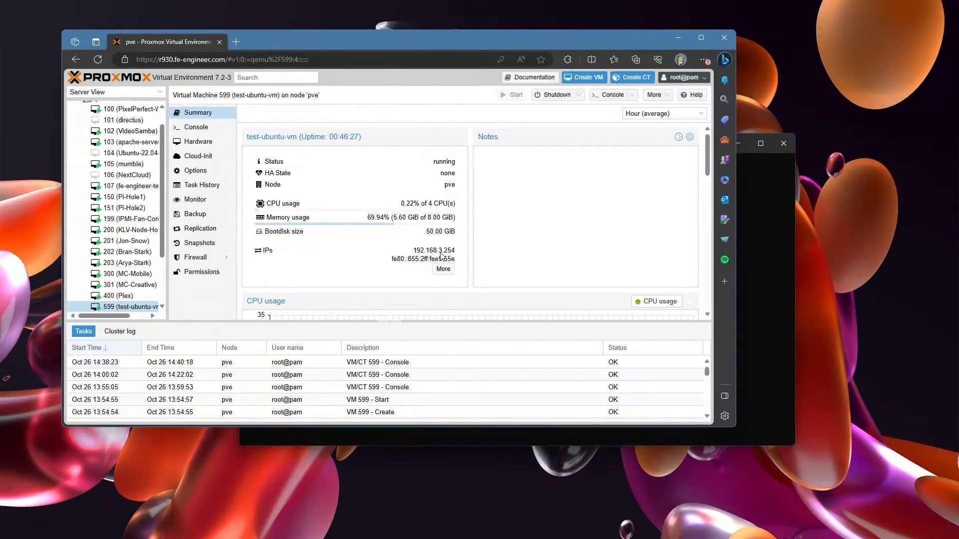
{"action": "left_click", "coordinate": [767, 301]}
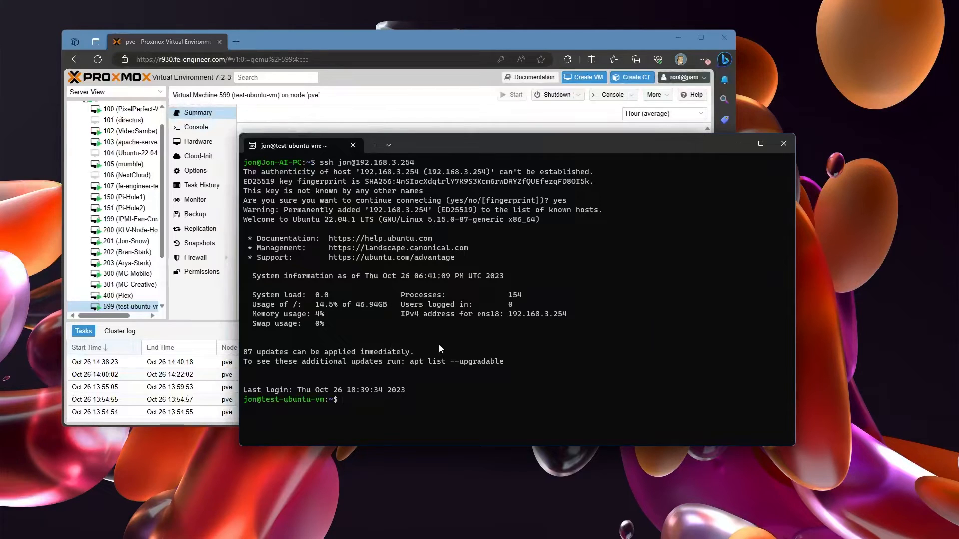
{"action": "type", "text": "sudo apt-get update"}
{"action": "key", "text": "Return"}
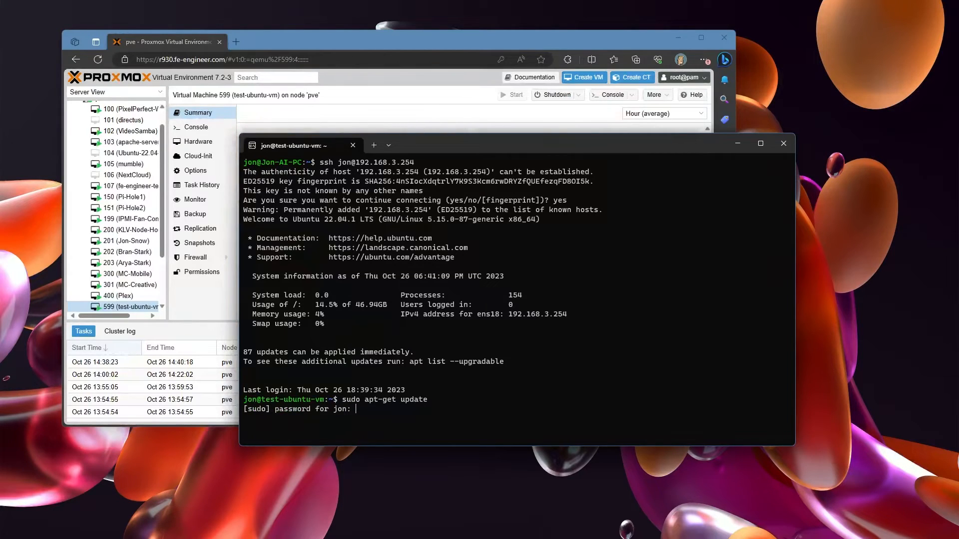
{"action": "key", "text": "Return"}
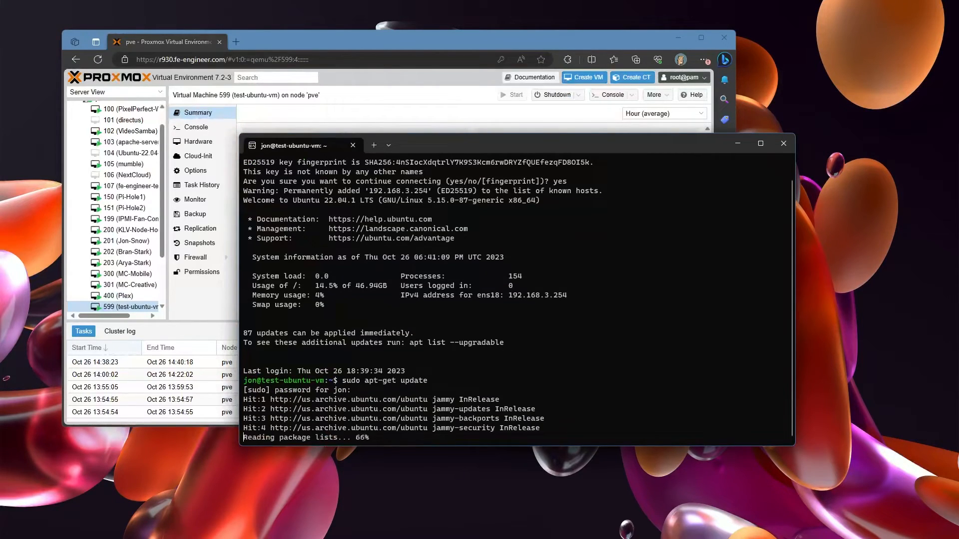
Step: Run sudo apt-get upgrade, confirm it, and accept the needrestart service restart selection with Ok
{"action": "type", "text": "sudo apt-get upgrade"}
{"action": "key", "text": "Return"}
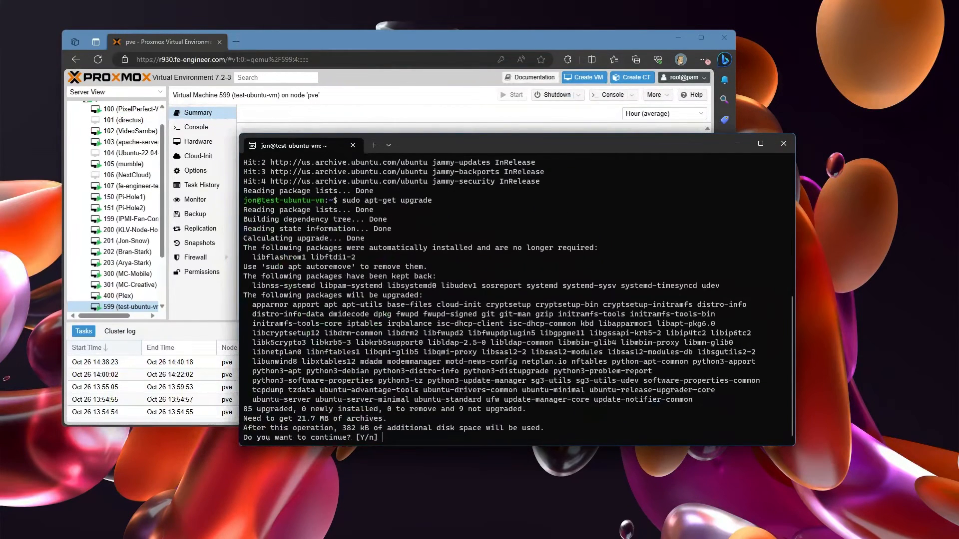
{"action": "key", "text": "Return"}
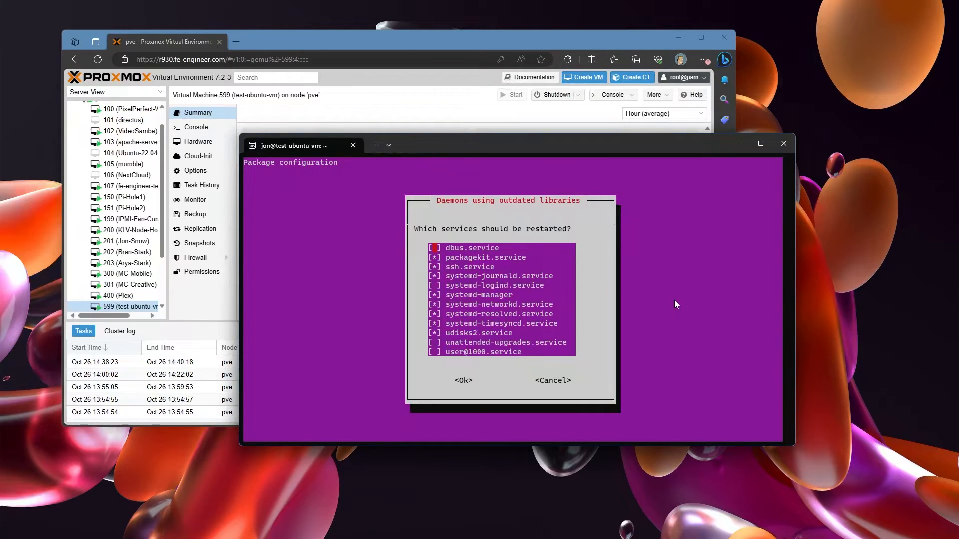
{"action": "key", "text": "Down"}
{"action": "key", "text": "Down"}
{"action": "key", "text": "Down"}
{"action": "key", "text": "Tab"}
{"action": "key", "text": "Return"}
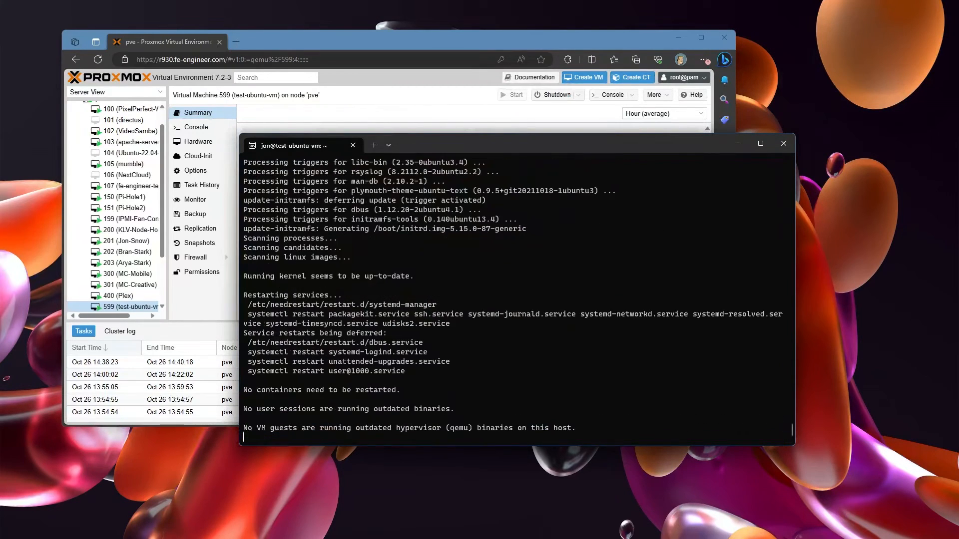